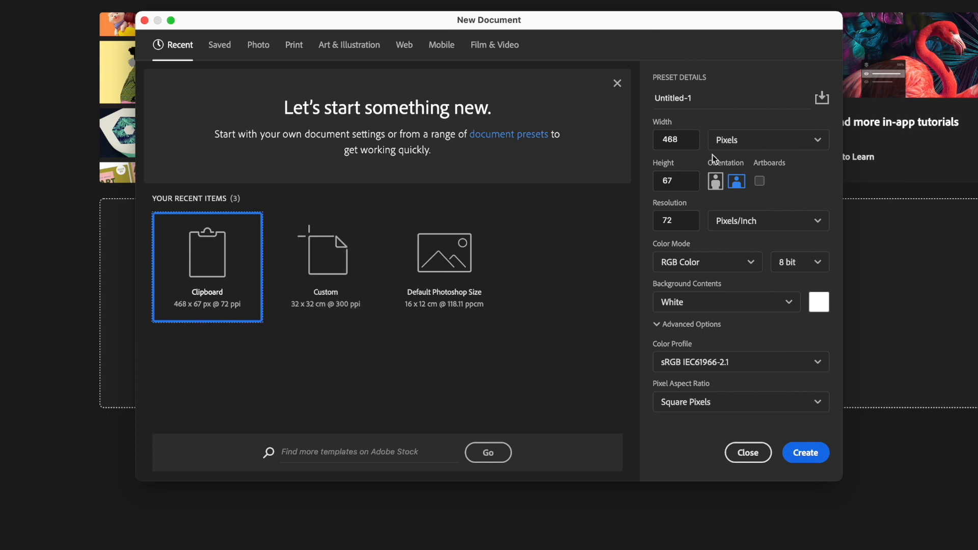
Set the new document's units to centimetres and its width to 32.
click(753, 141)
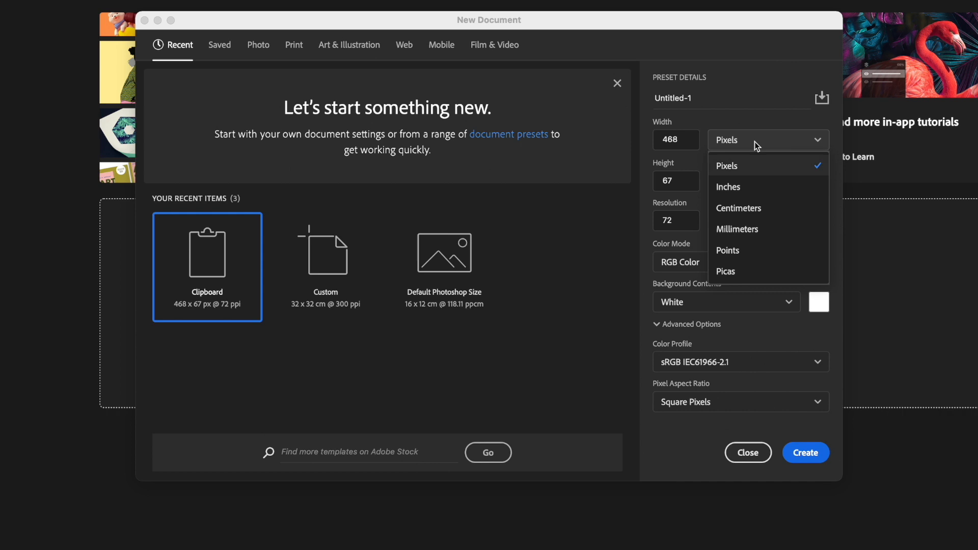
click(780, 209)
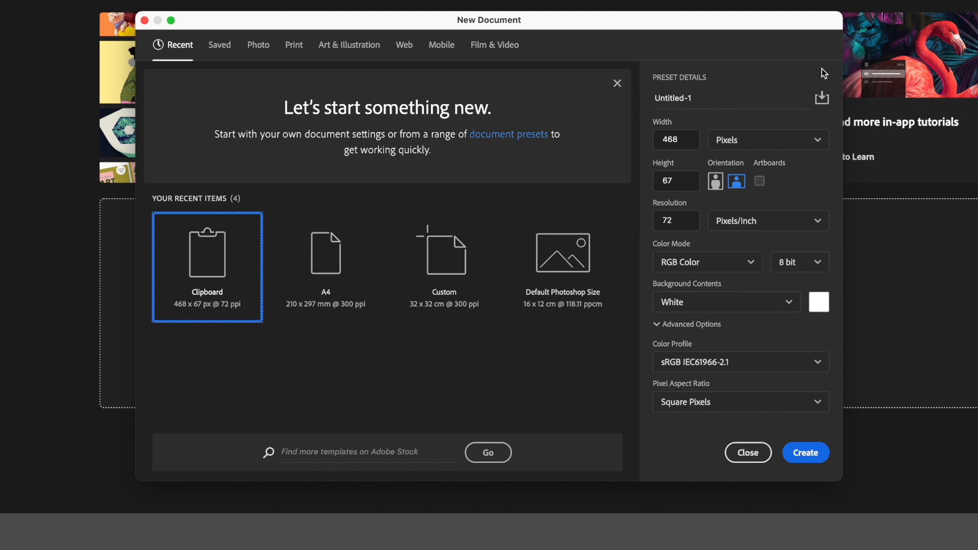
click(759, 144)
click(770, 231)
click(757, 136)
click(768, 208)
double_click(688, 136)
key(BackSpace)
text(32)
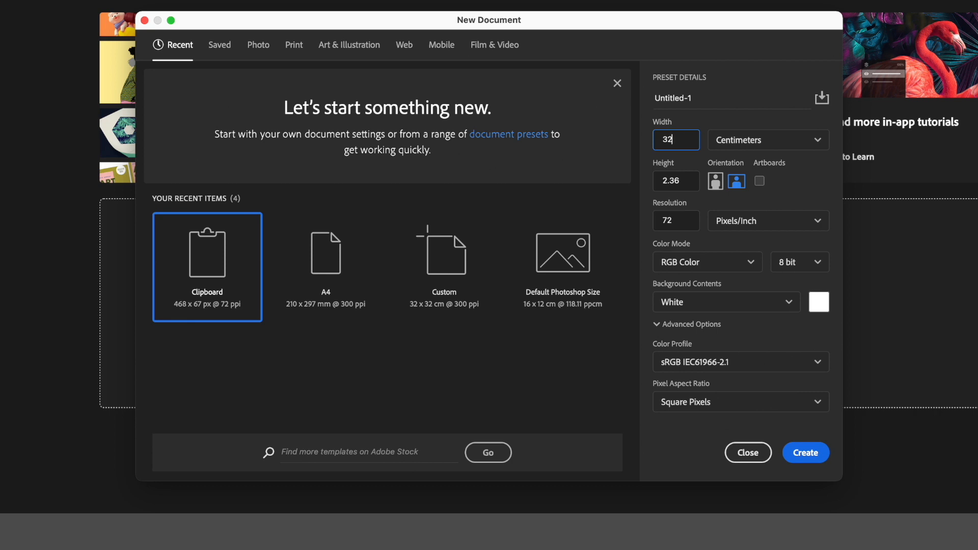
Set the height to 32 cm and the resolution to 300 pixels/inch, and create the document.
double_click(675, 181)
text(32)
double_click(686, 221)
text(300)
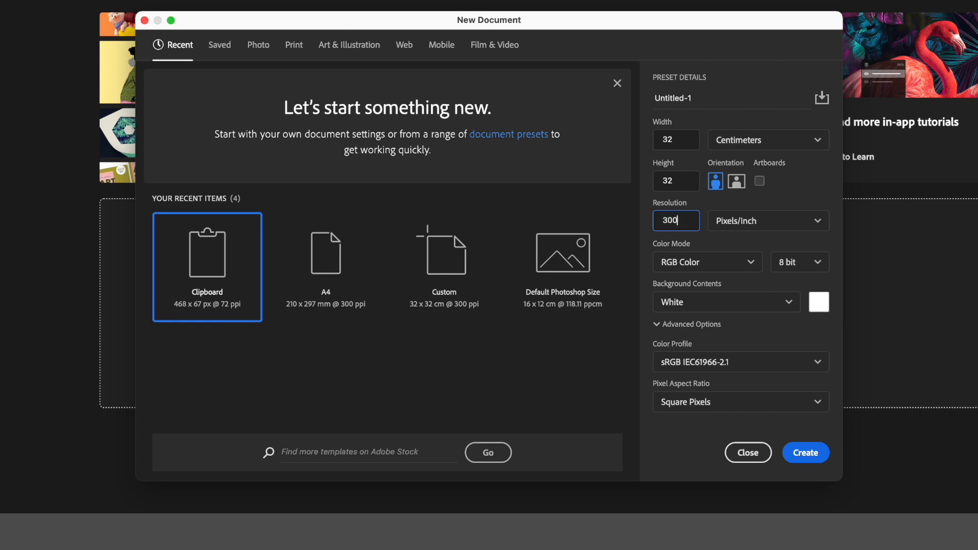
click(811, 453)
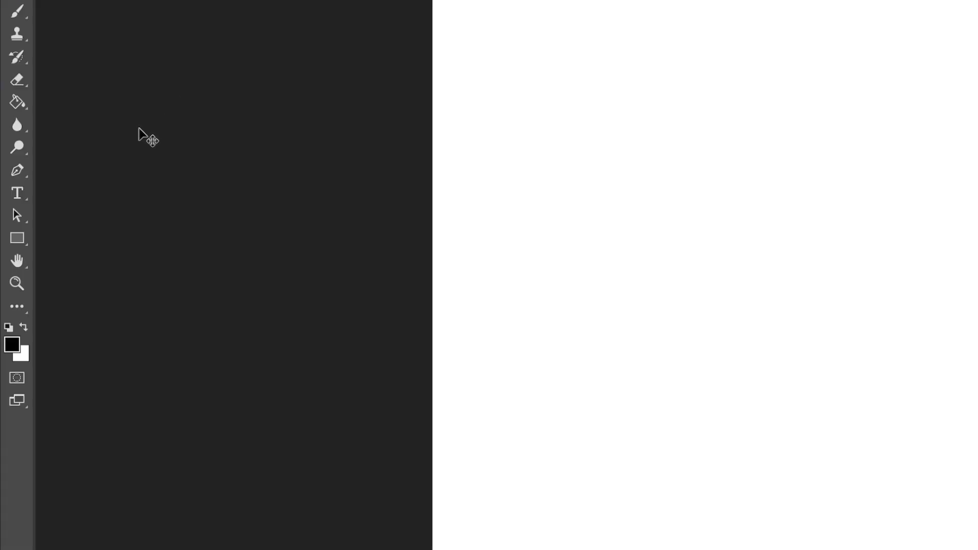
Pan the blank canvas with the Hand tool and zoom out to about 39.6%.
click(17, 260)
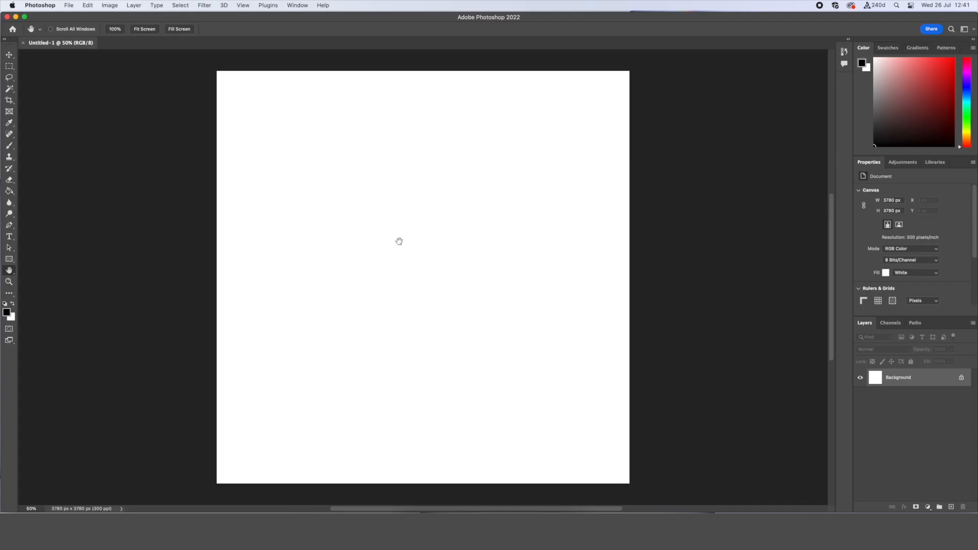
drag(399, 241, 375, 242)
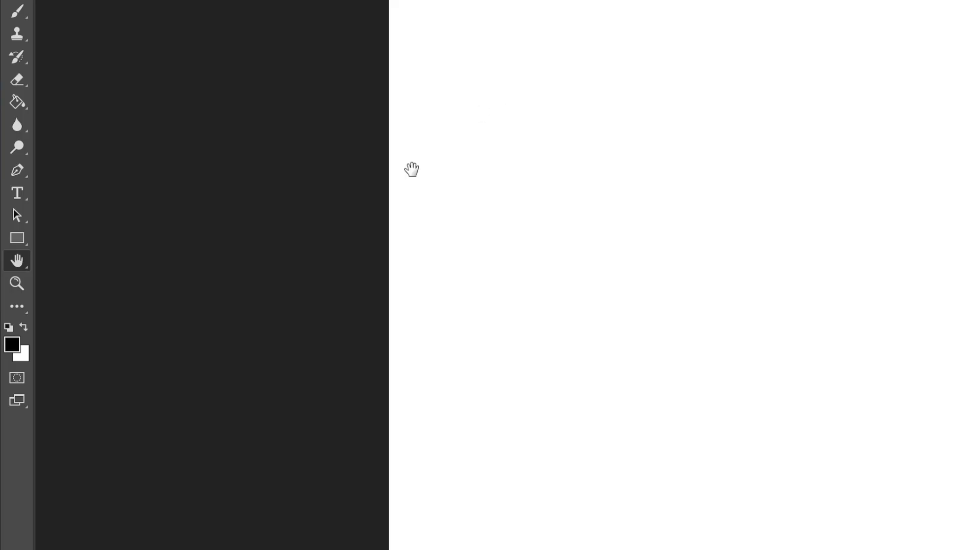
click(19, 284)
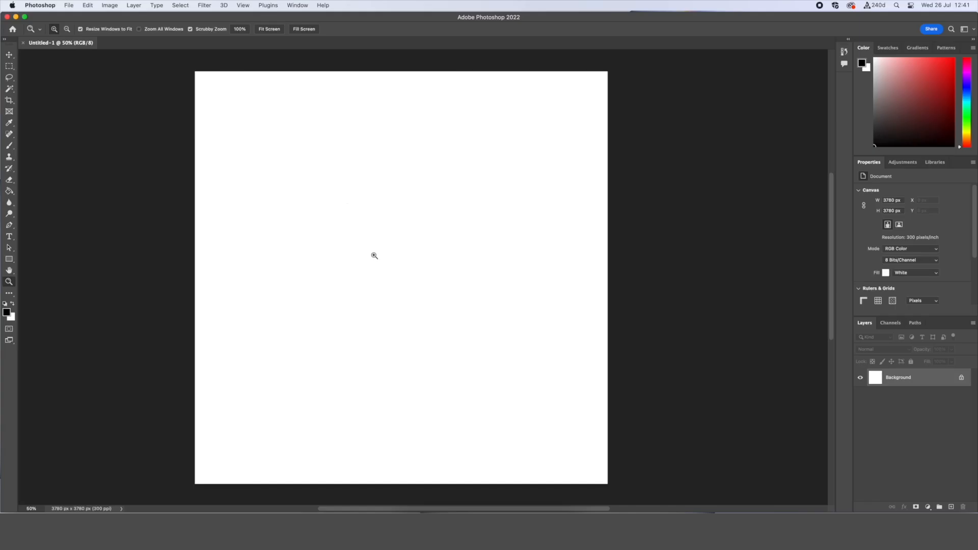
mouse_move(389, 253)
mouse_down()
mouse_move(461, 227)
mouse_move(376, 268)
mouse_move(430, 255)
mouse_move(380, 265)
mouse_move(388, 264)
mouse_up()
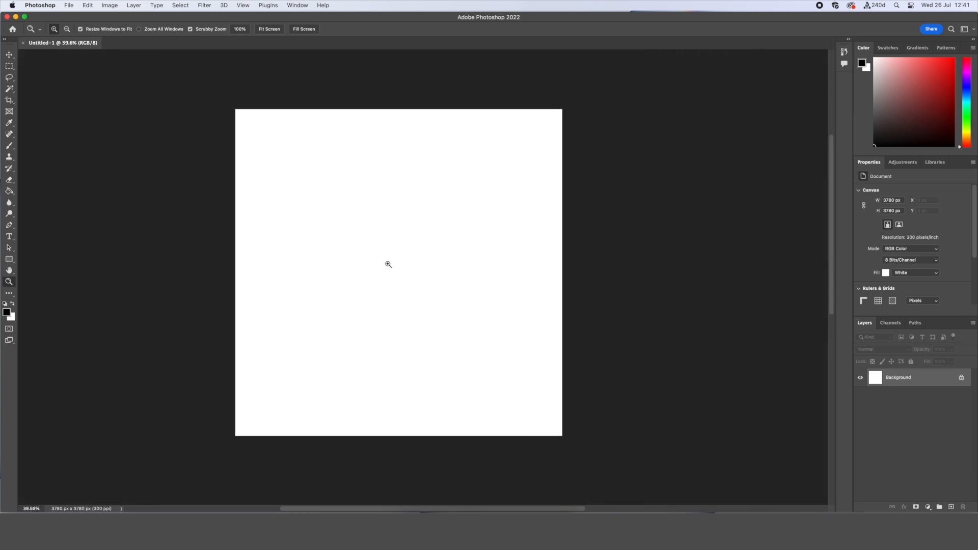
Examine the options of the Move, Brush, Rectangular Marquee, Lasso and Magic Wand tools, ending with the Move tool active.
key(v)
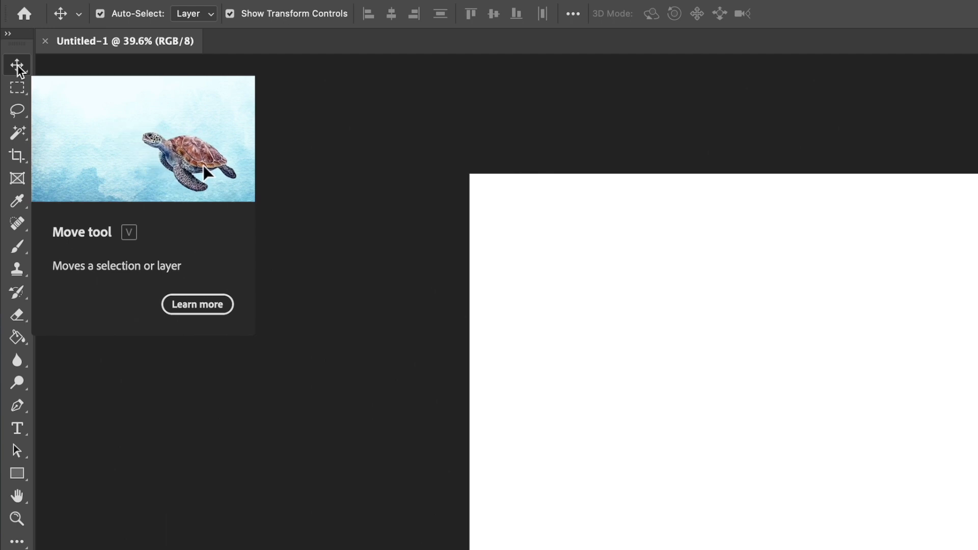
click(24, 254)
right_click(24, 255)
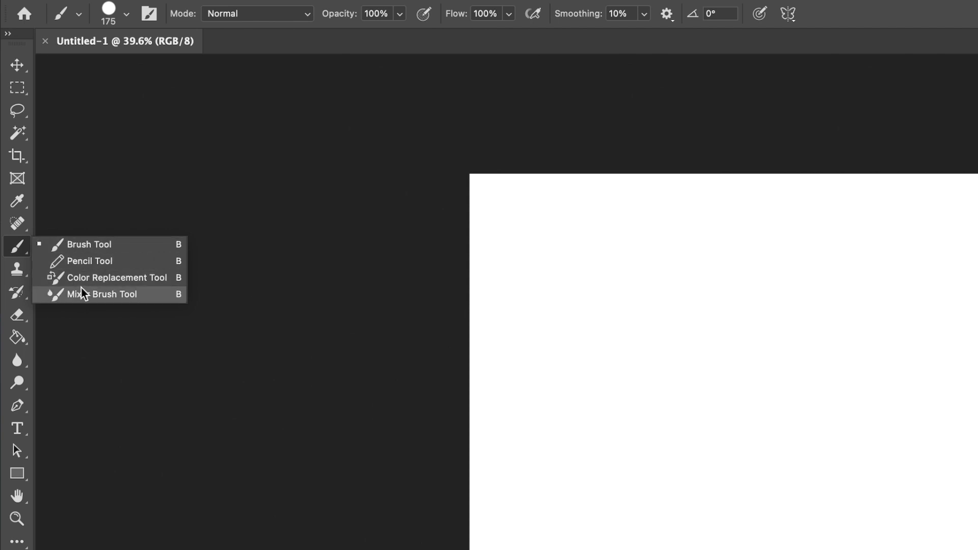
click(23, 254)
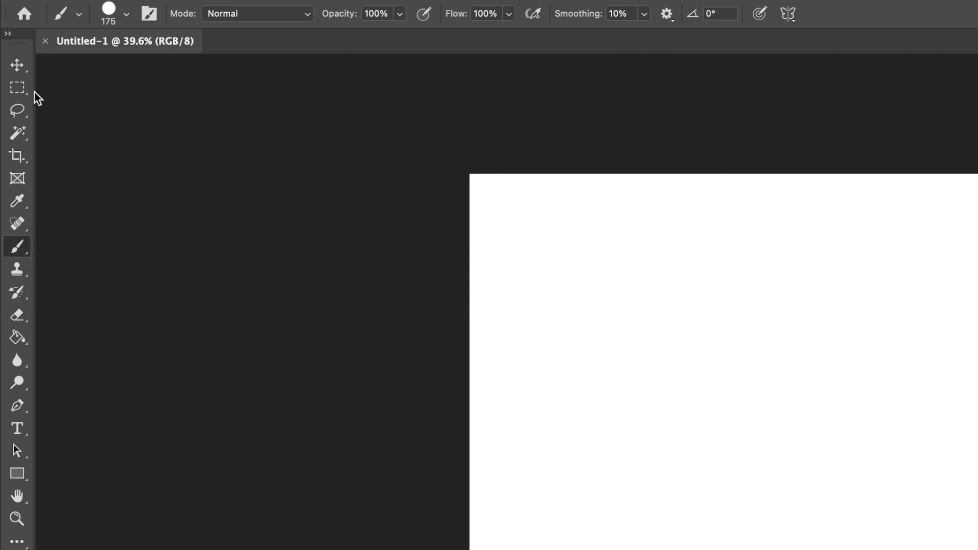
click(17, 65)
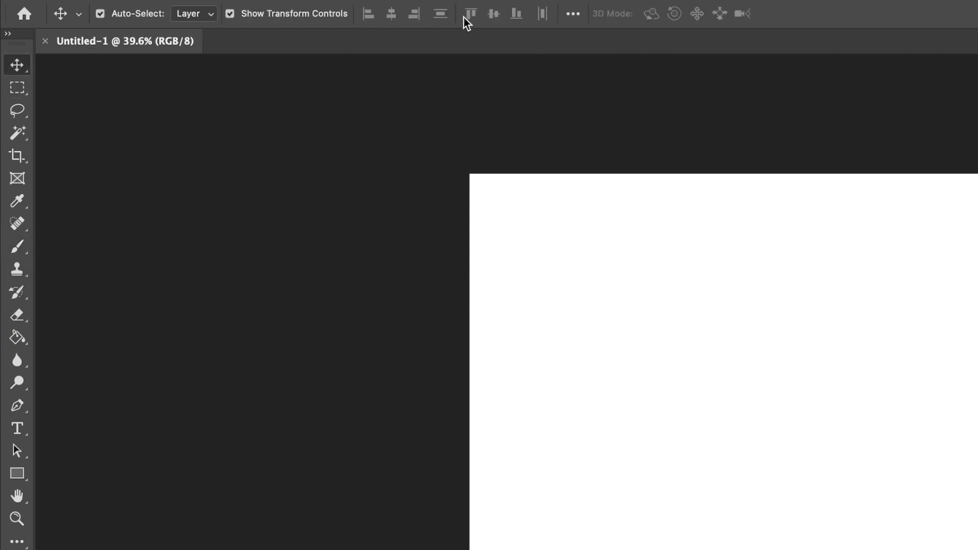
click(17, 93)
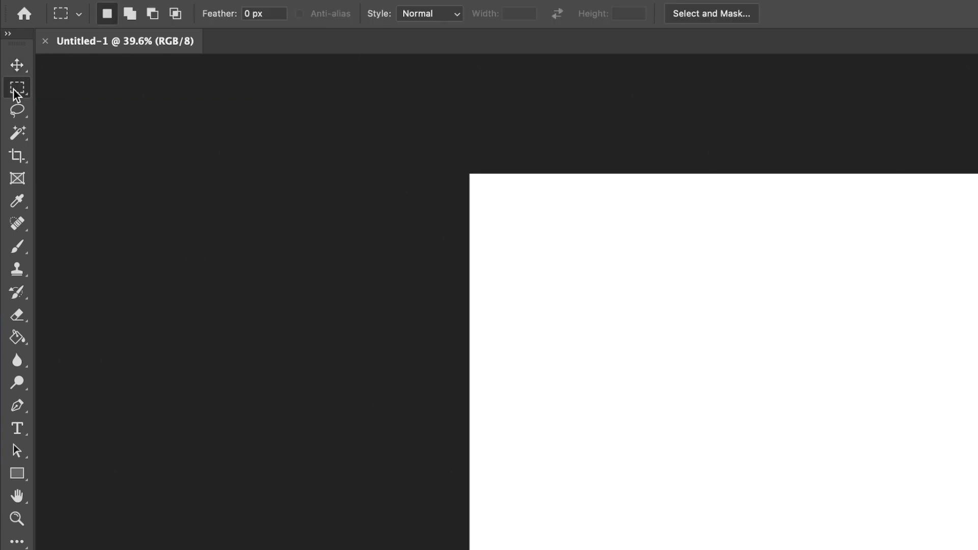
click(16, 113)
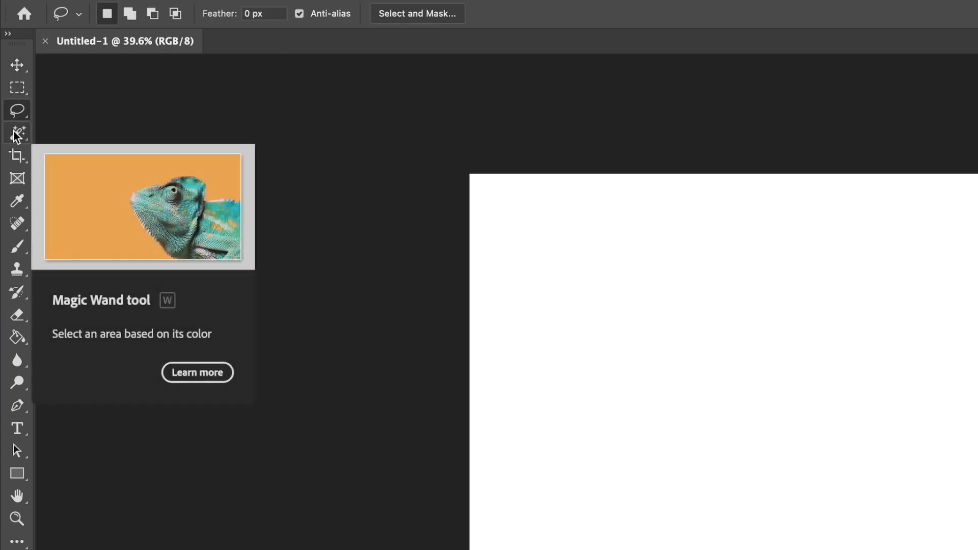
click(18, 131)
click(17, 65)
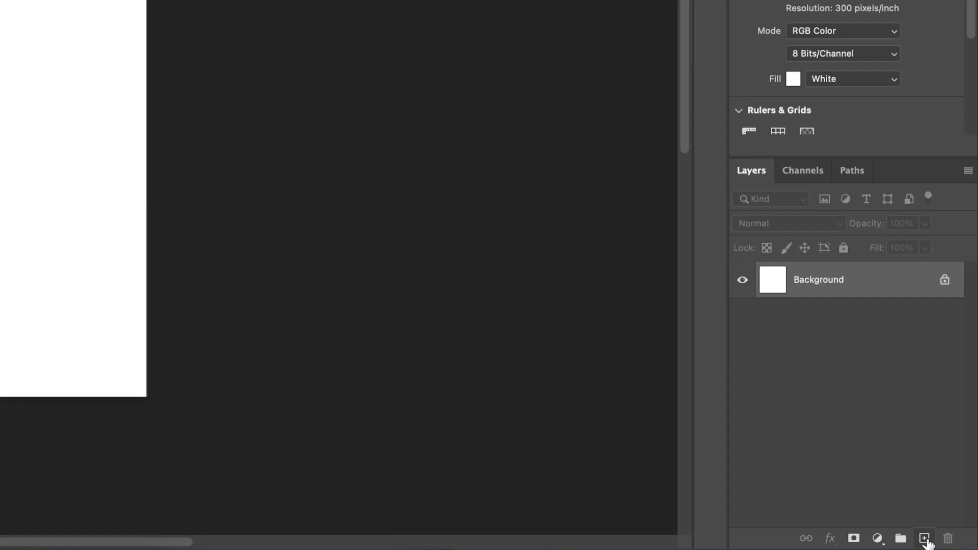
Add two new layers above the background and move the upper one beneath the other.
click(925, 538)
click(924, 539)
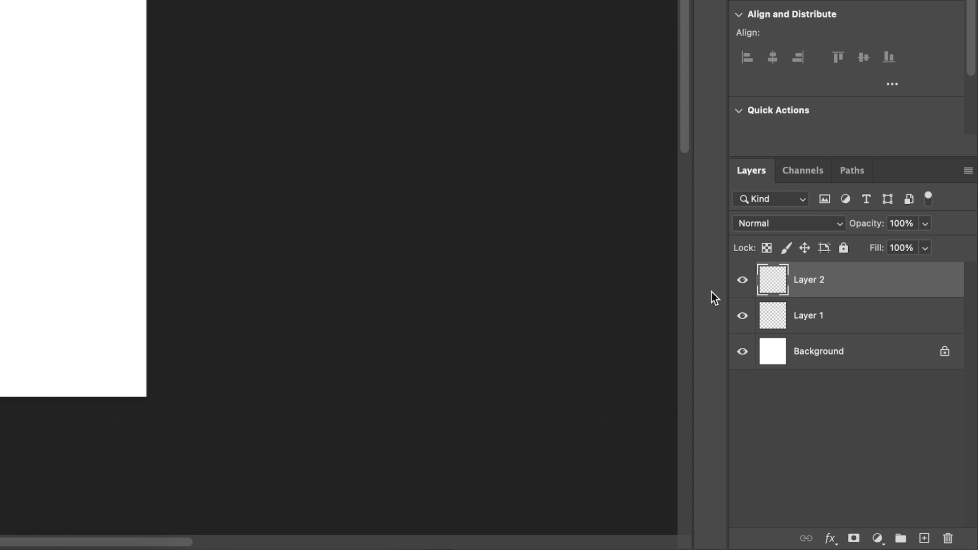
drag(870, 279, 880, 324)
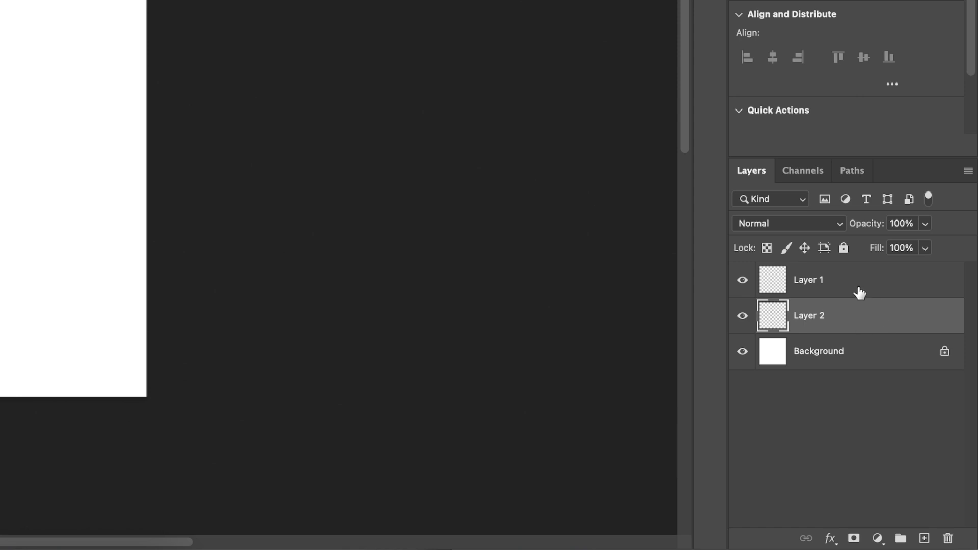
double_click(820, 281)
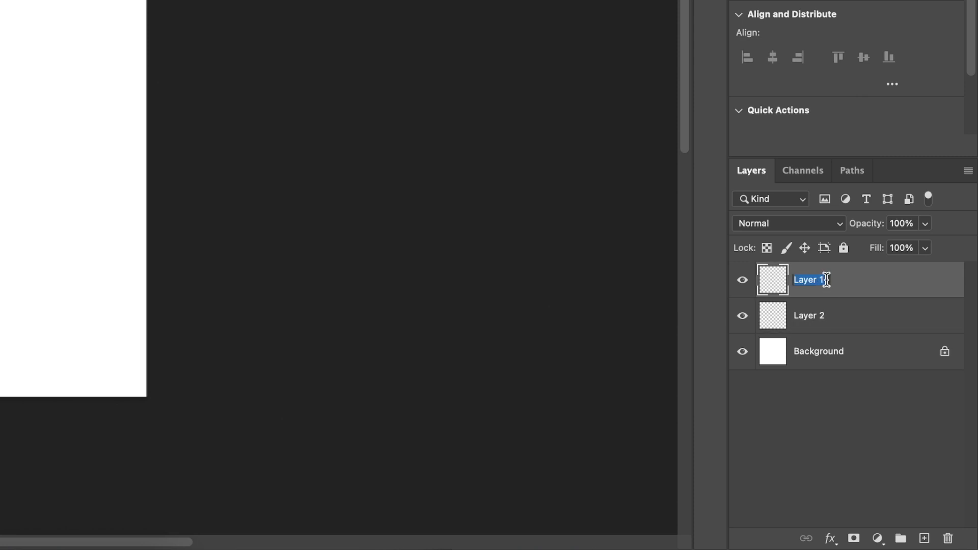
click(827, 391)
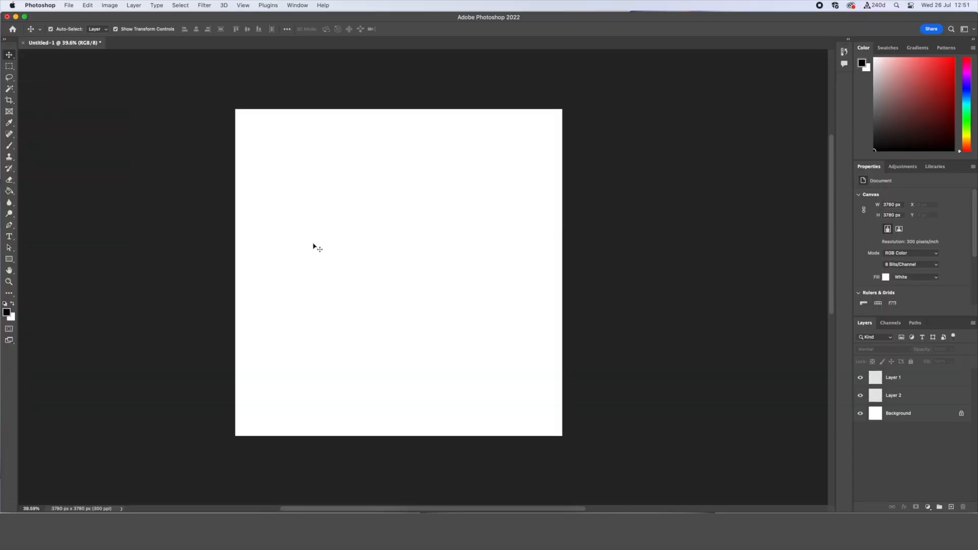
Open Orange Painting Scan2.jpg from the Downloads folder and keep it as the active document.
click(242, 5)
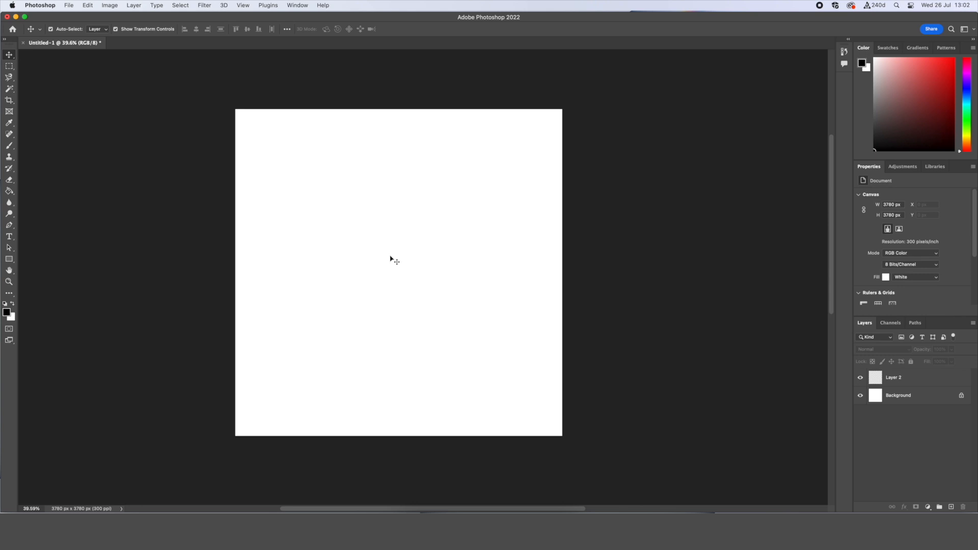
click(72, 8)
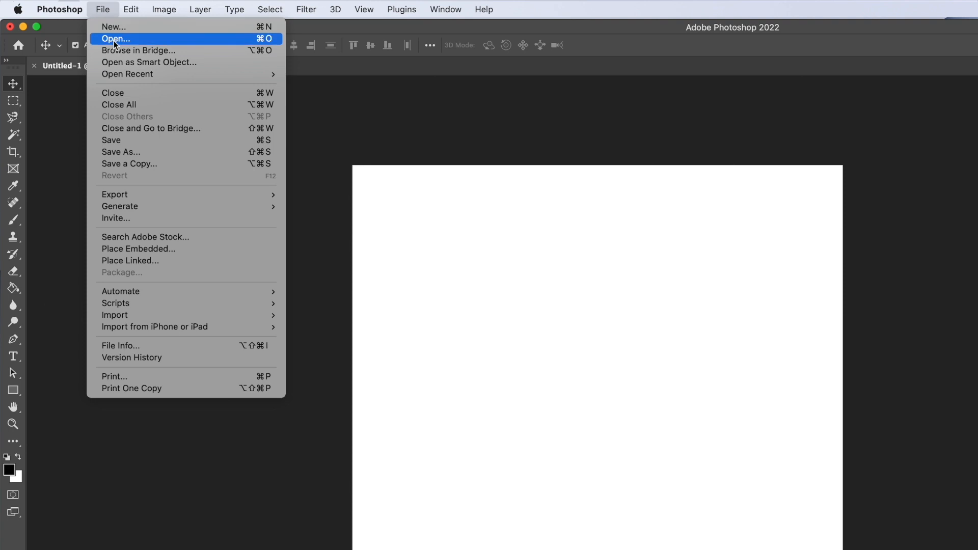
click(114, 40)
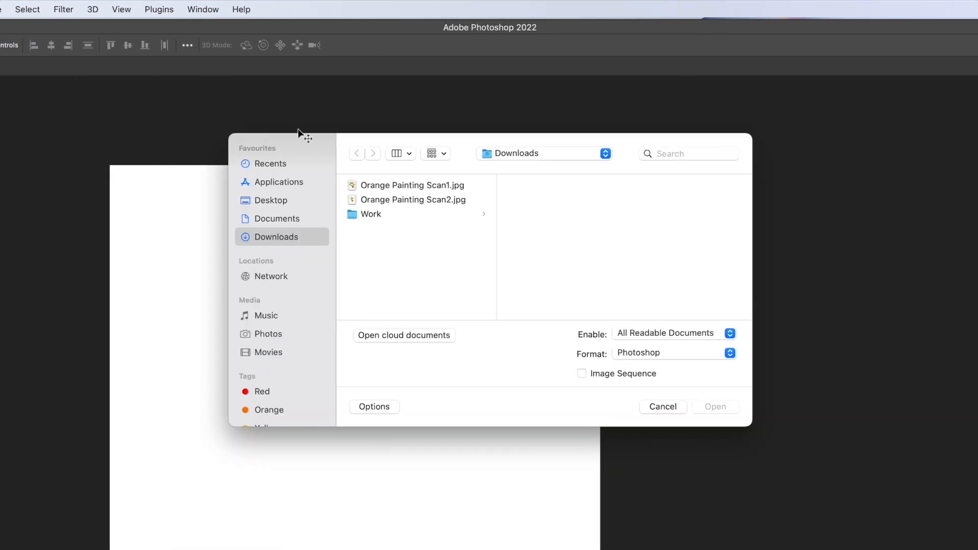
click(453, 200)
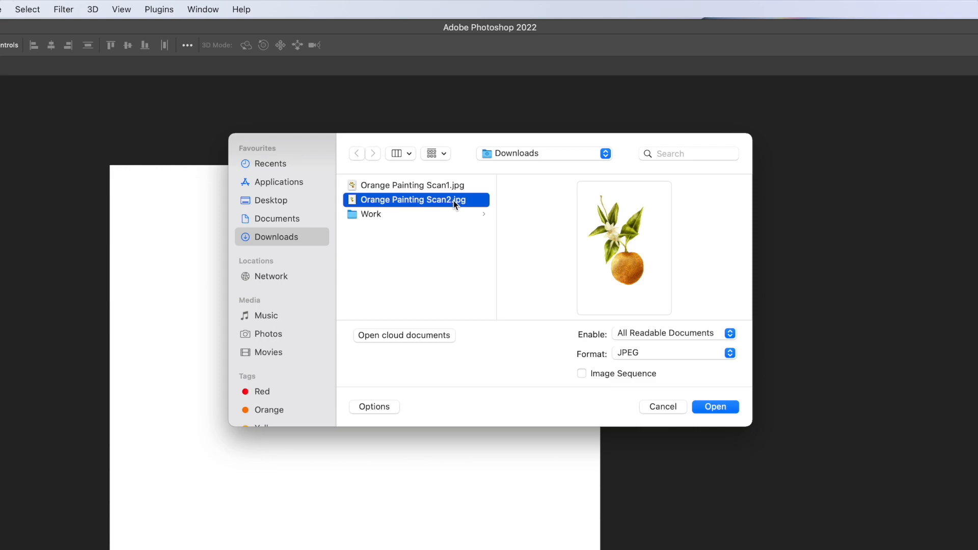
click(715, 406)
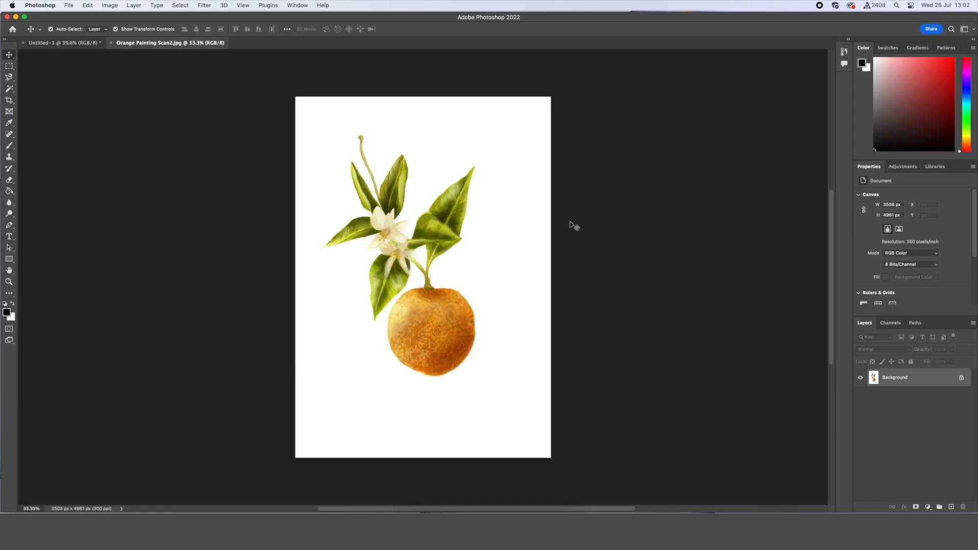
click(85, 45)
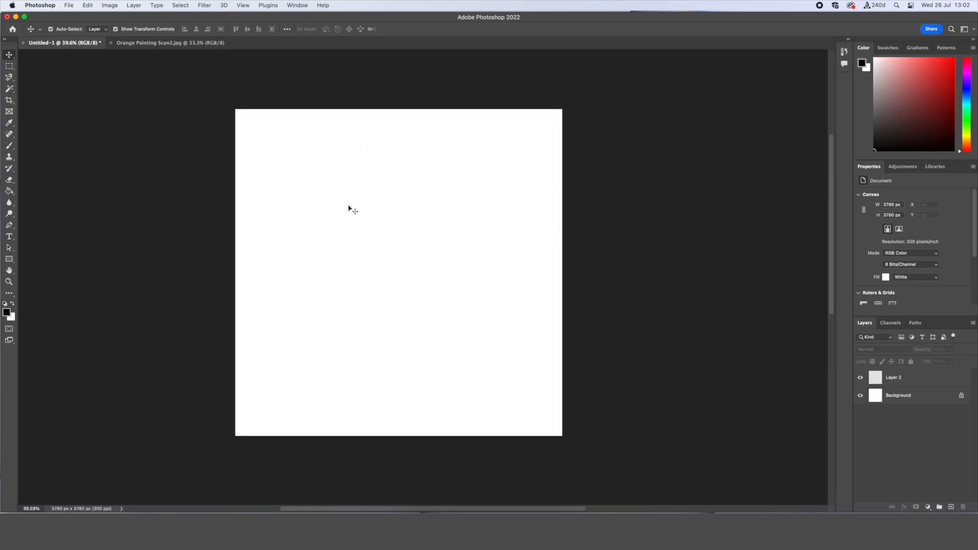
click(161, 44)
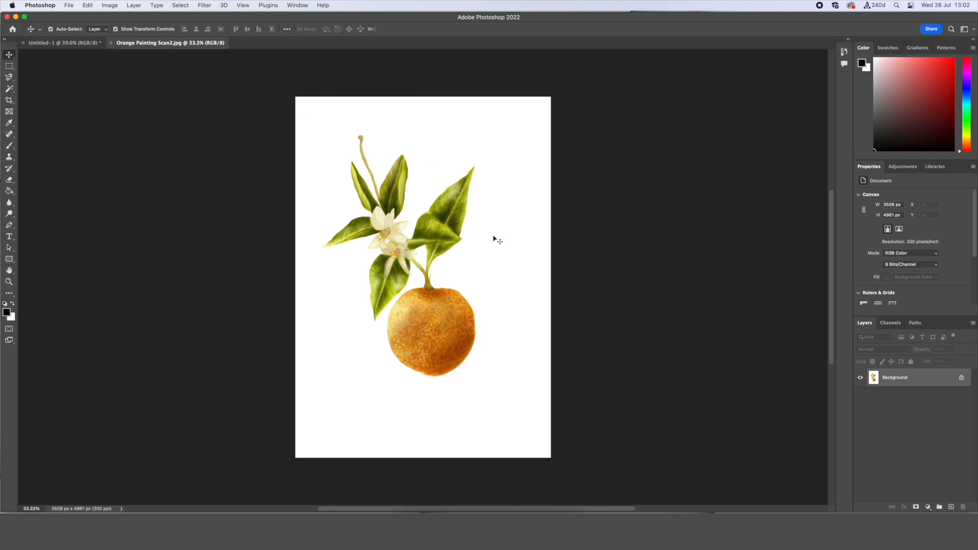
Unlock the orange painting's background layer, then deselect it.
drag(422, 297, 430, 298)
click(504, 234)
click(962, 380)
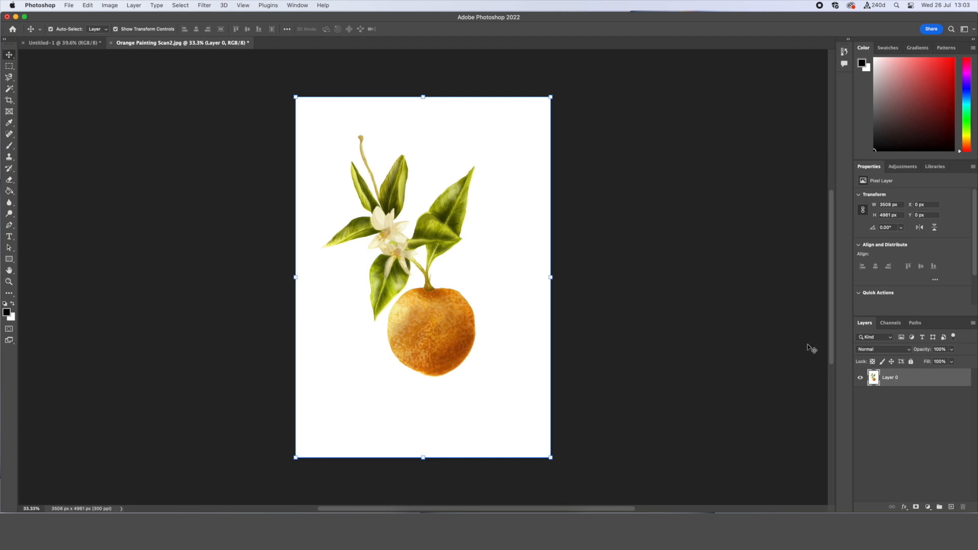
click(643, 295)
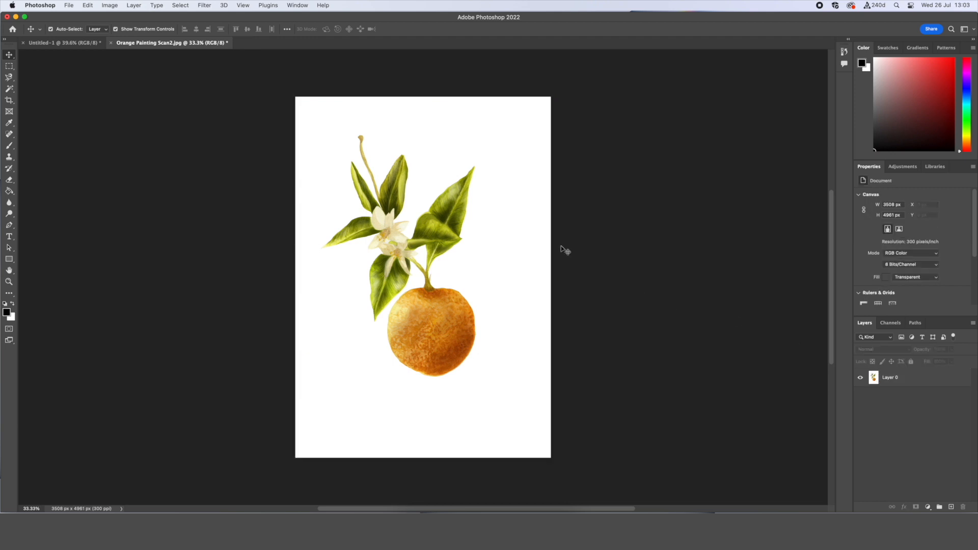
Try moving the unlocked painting layer around the canvas, and switch the transform controls off and back on.
drag(430, 248, 428, 277)
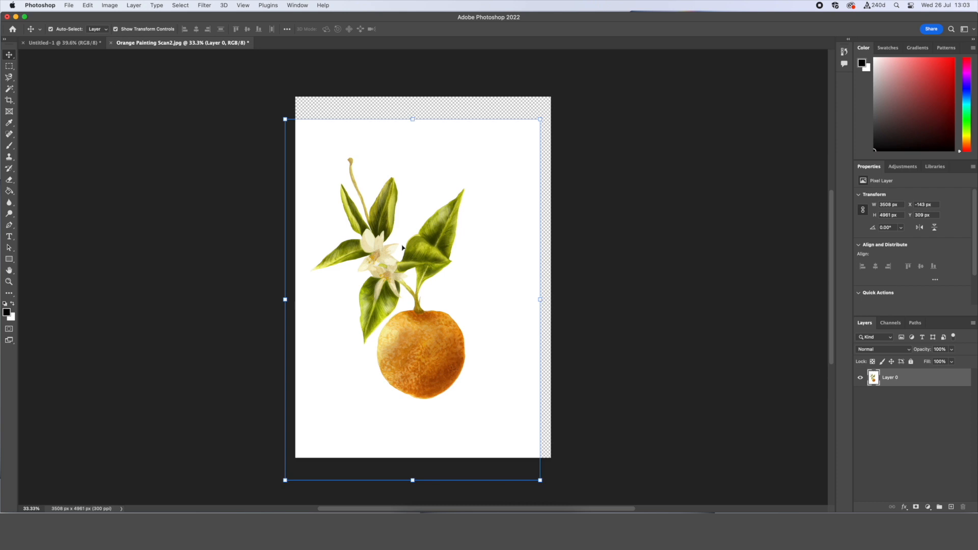
drag(422, 263, 439, 227)
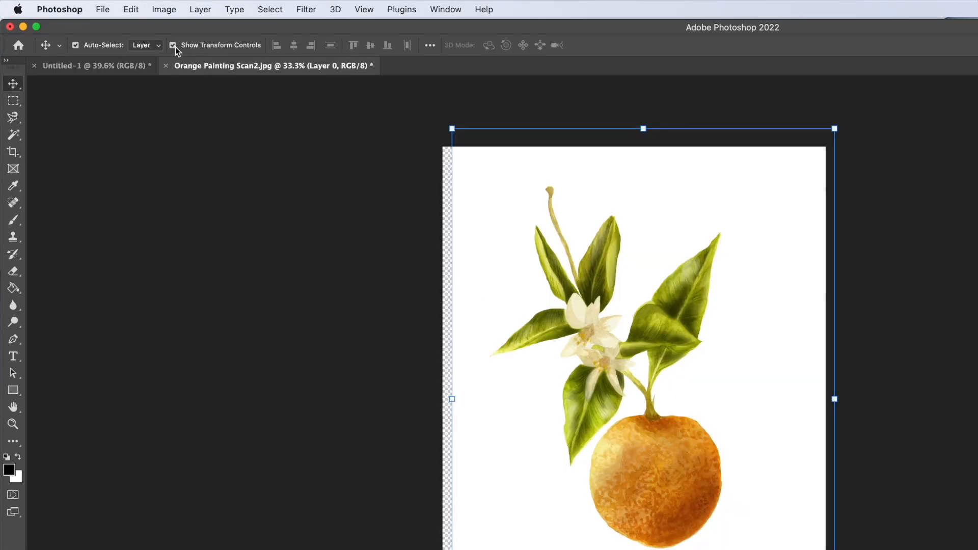
click(173, 46)
click(173, 45)
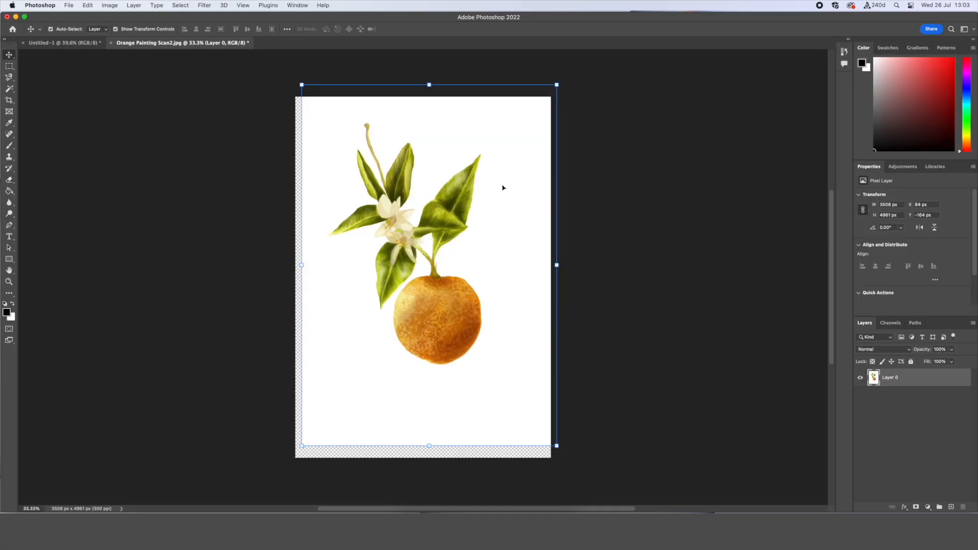
Try repositioning and resizing the painting layer with its transform handles, and cancel the transform.
drag(731, 269, 756, 270)
drag(503, 179, 497, 193)
mouse_move(564, 103)
mouse_down()
mouse_move(461, 201)
mouse_move(570, 102)
mouse_up()
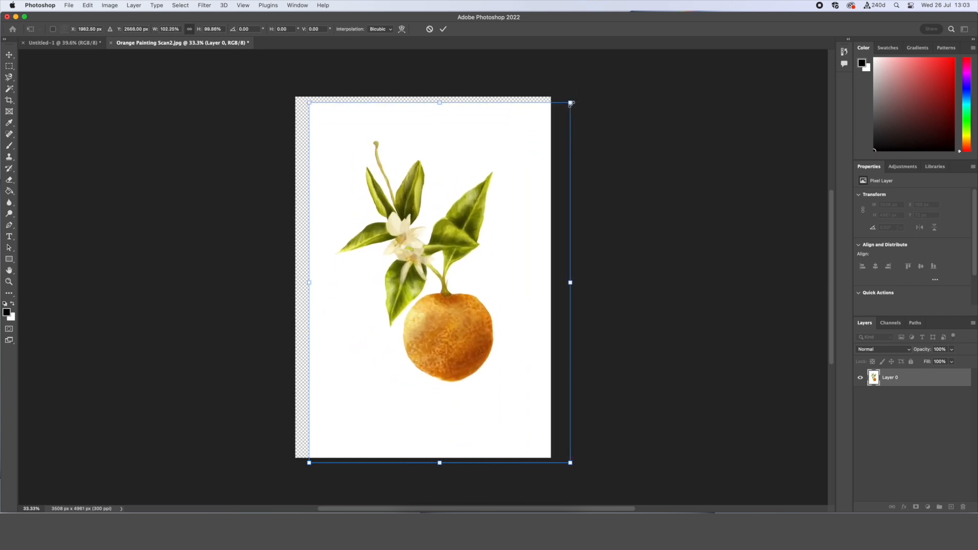
click(429, 29)
Return the painting layer to its original position aligned with the canvas, and deselect it.
drag(468, 191, 459, 188)
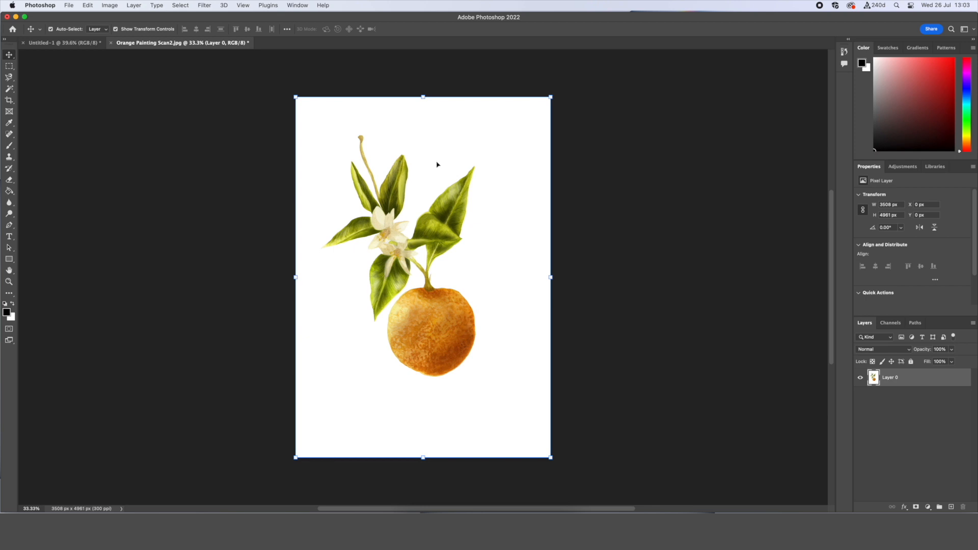
click(253, 168)
mouse_move(328, 179)
mouse_down()
mouse_move(389, 193)
mouse_move(350, 196)
mouse_move(346, 173)
mouse_up()
click(224, 135)
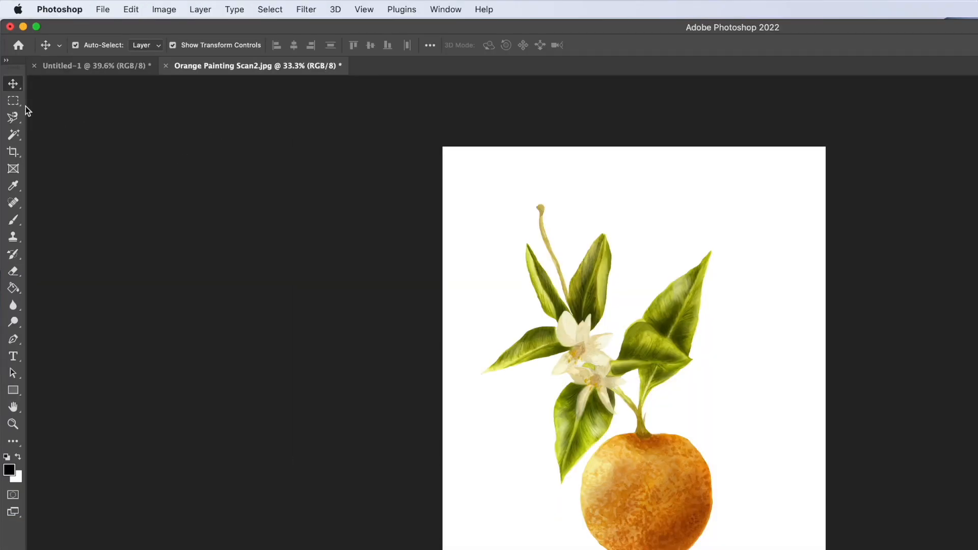
Try a rectangular marquee selection around the orange plant in the scanned painting.
click(14, 101)
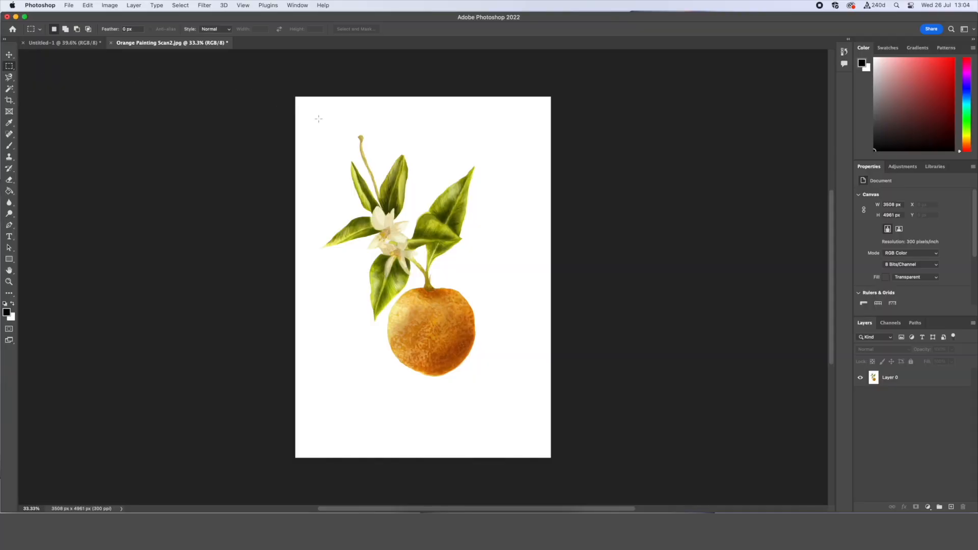
drag(349, 153, 530, 414)
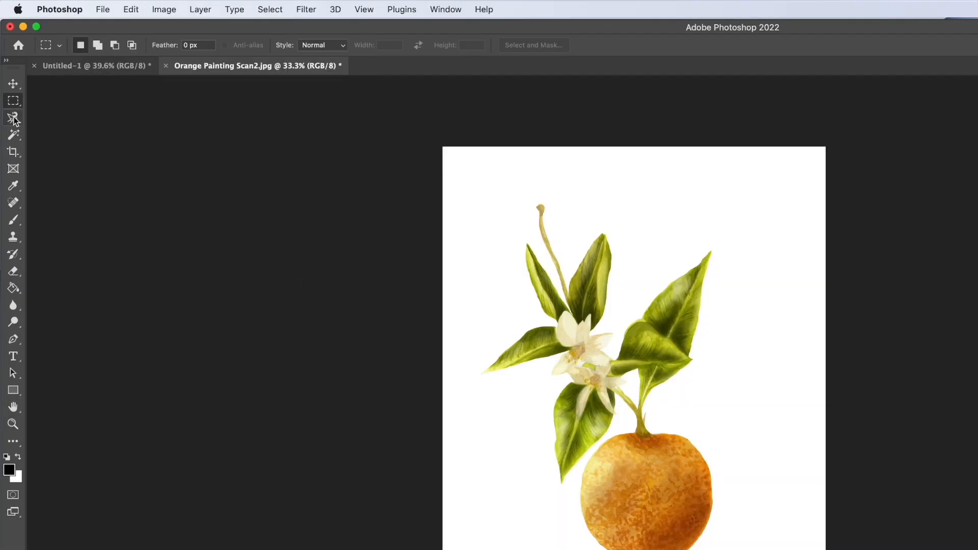
Look through the lasso variants by activating the plain Lasso, and settle on the Magnetic Lasso tool.
click(10, 78)
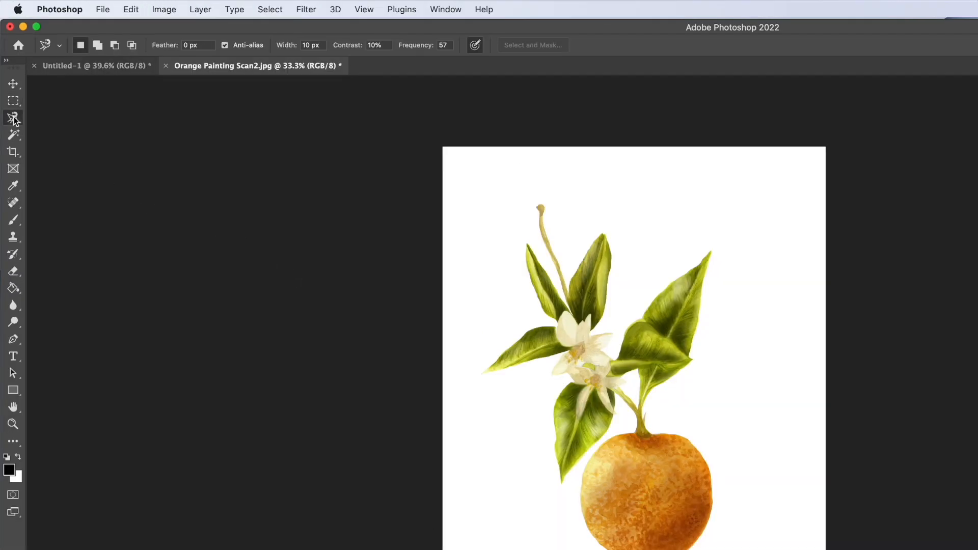
click(61, 116)
click(19, 123)
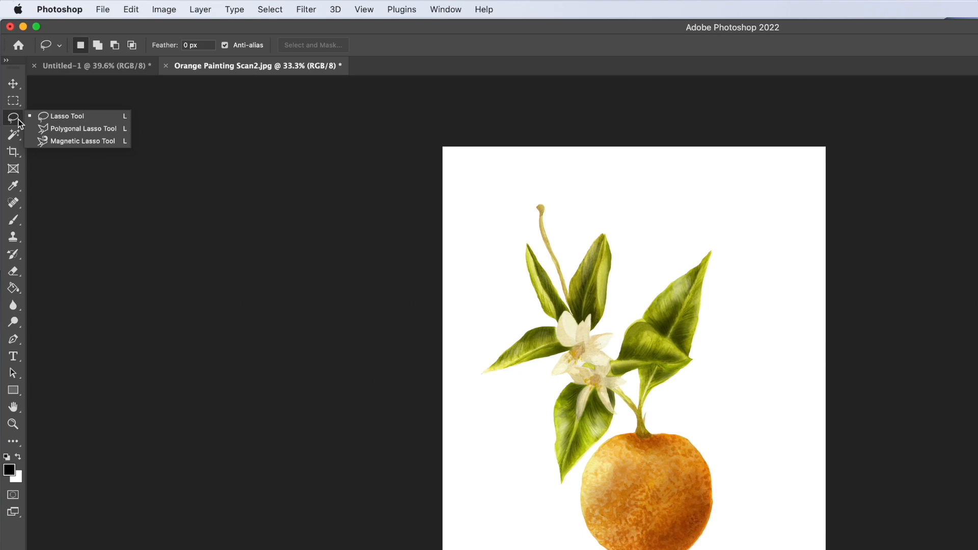
click(51, 142)
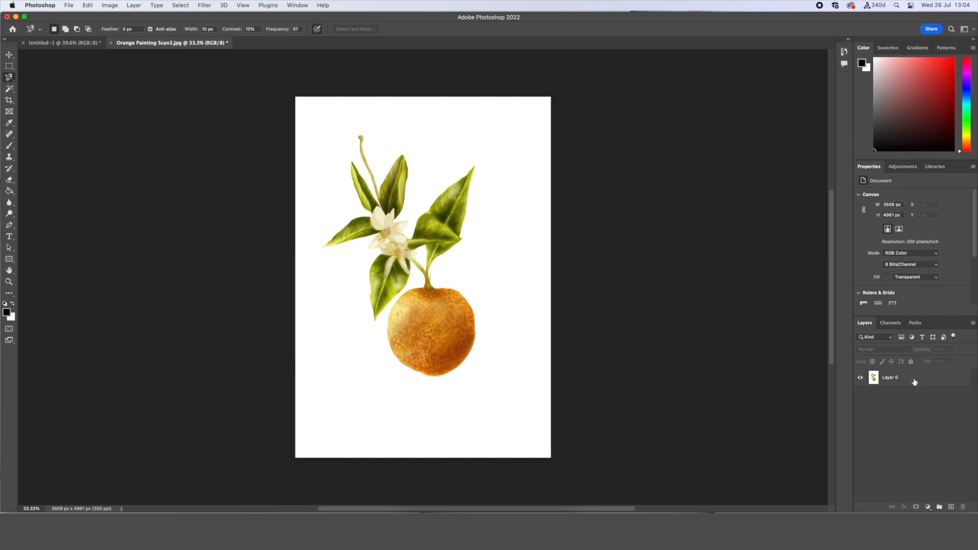
Select the painting layer and start a Magnetic Lasso outline at the stem's tip, tracing along the stem and the tall upper leaf.
click(943, 387)
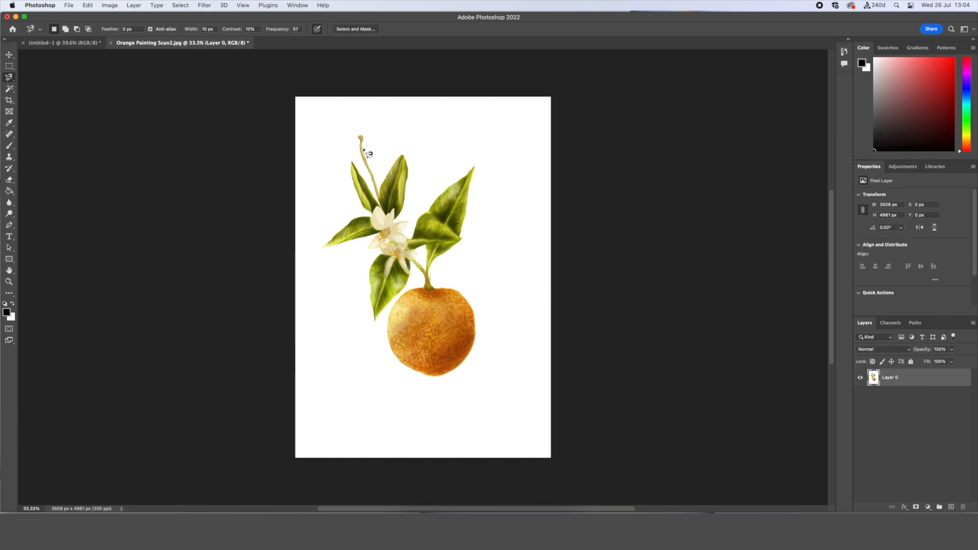
key(z)
drag(369, 136, 403, 144)
drag(437, 185, 424, 173)
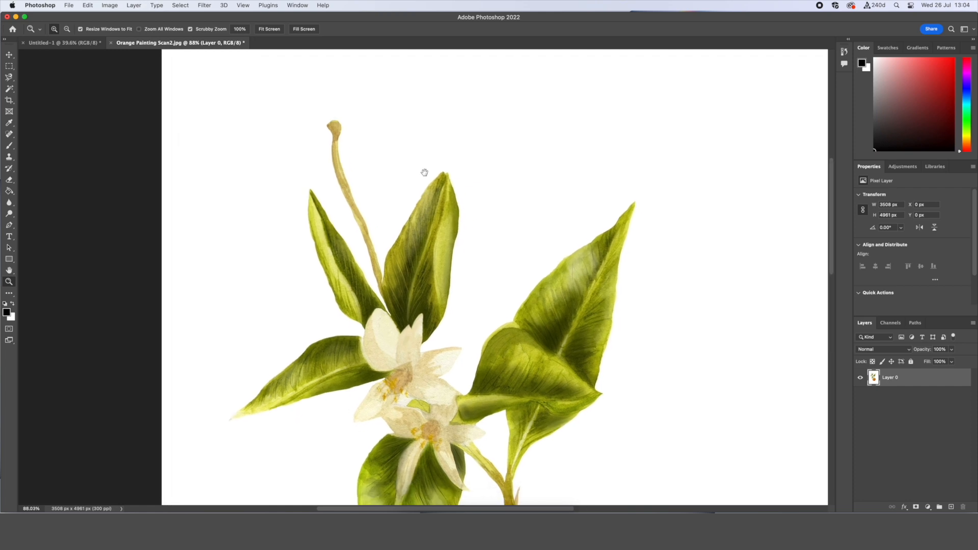
click(8, 77)
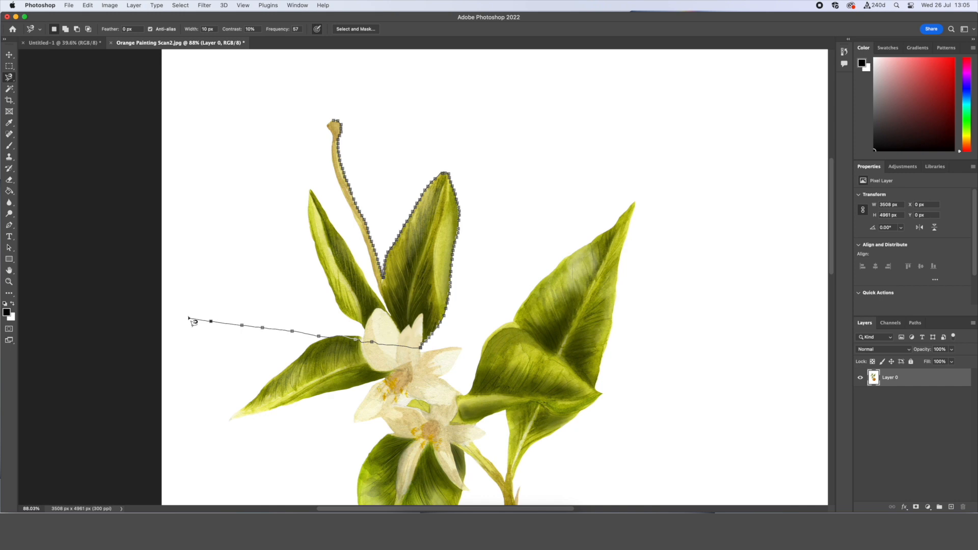
Remove the stray lasso anchor points that run across the flower and away from the plant.
key(BackSpace)
key(BackSpace)
key(BackSpace)
key(BackSpace)
key(BackSpace)
key(BackSpace)
key(BackSpace)
key(BackSpace)
key(BackSpace)
Trace the Magnetic Lasso outline around the remaining flowers, leaves and orange, and close the selection at the stem's tip.
drag(447, 358, 428, 182)
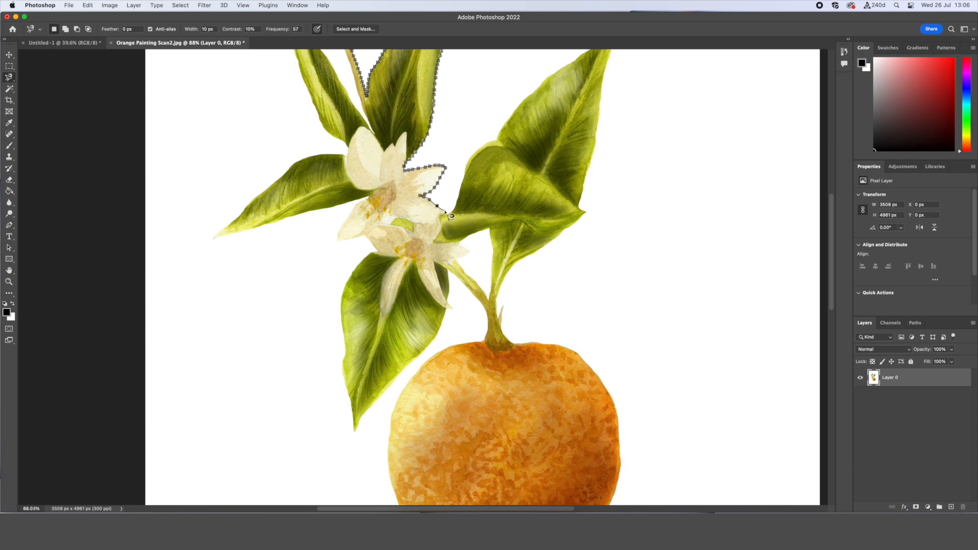
drag(497, 141, 390, 242)
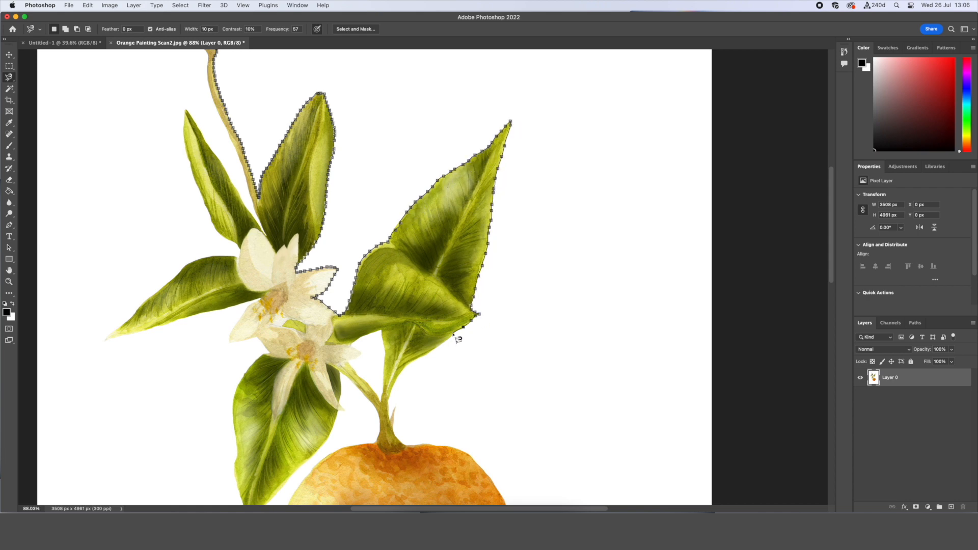
drag(451, 454, 438, 207)
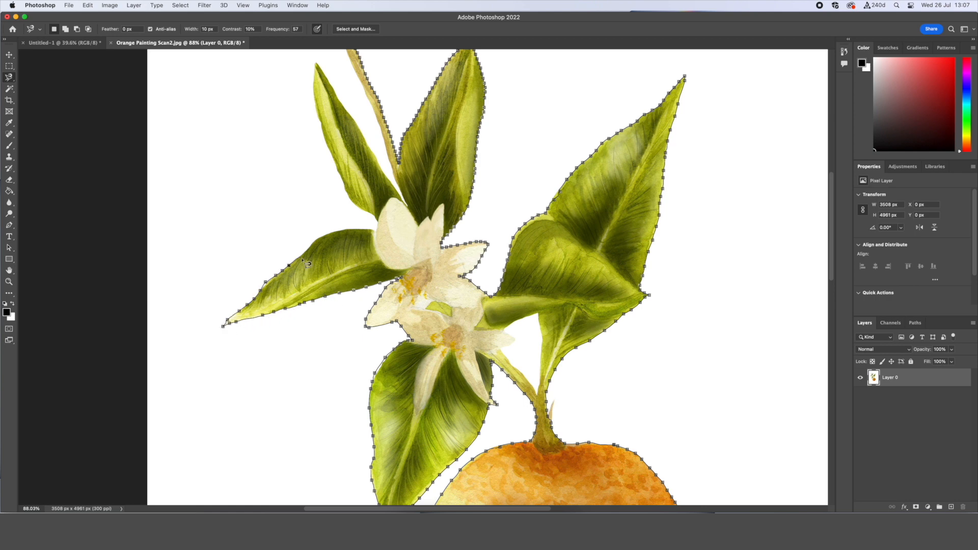
scroll(328, 135, up, 5)
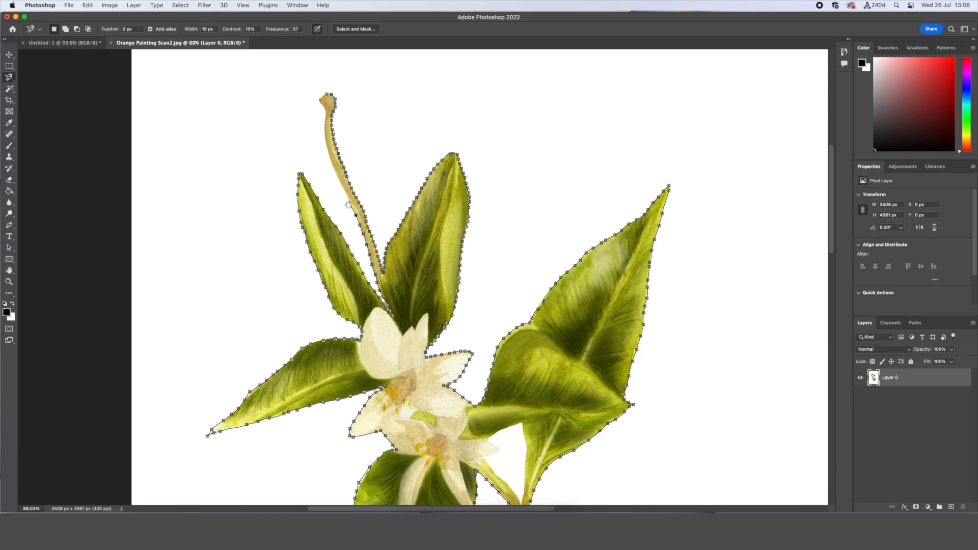
drag(349, 207, 354, 328)
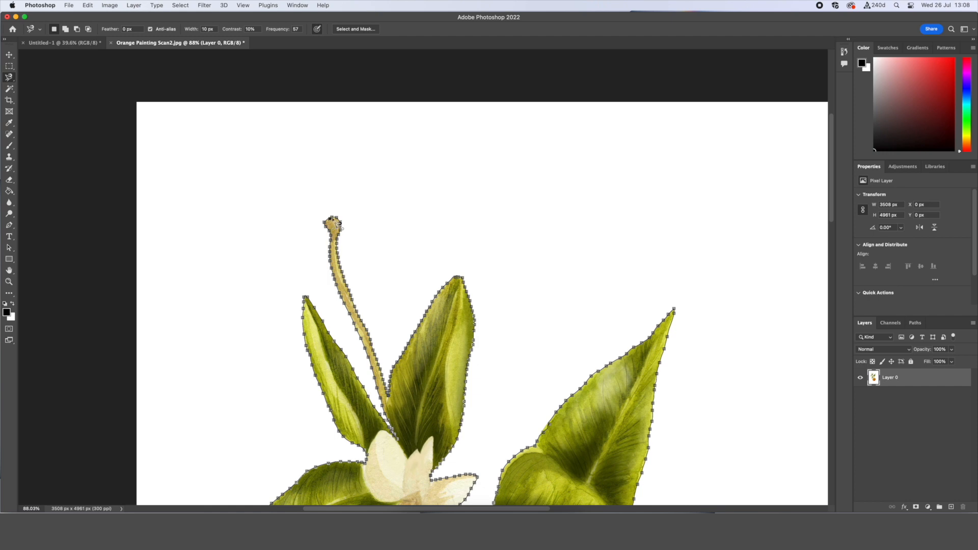
click(338, 223)
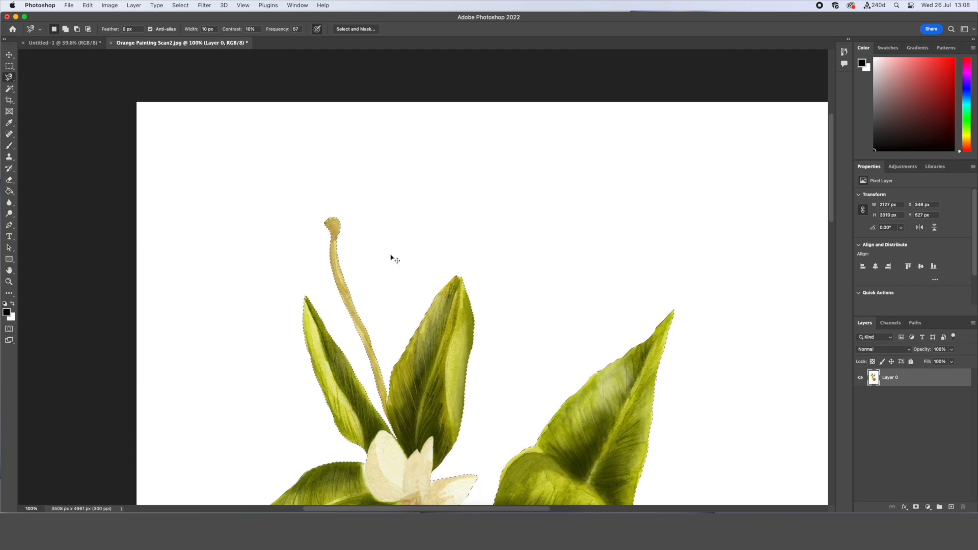
Copy the selected orange plant and paste it into the Untitled-1 document.
key(super+minus)
key(super+minus)
drag(492, 412, 486, 265)
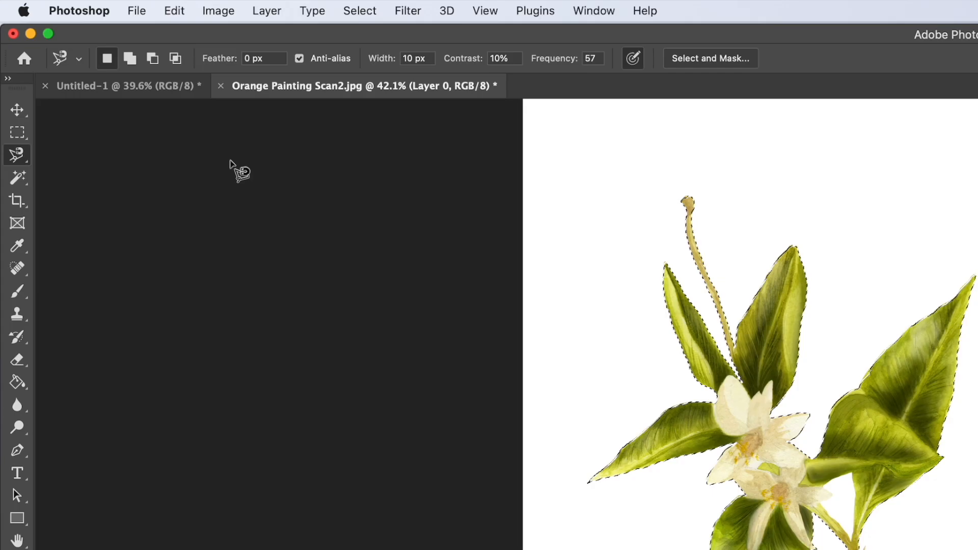
click(182, 15)
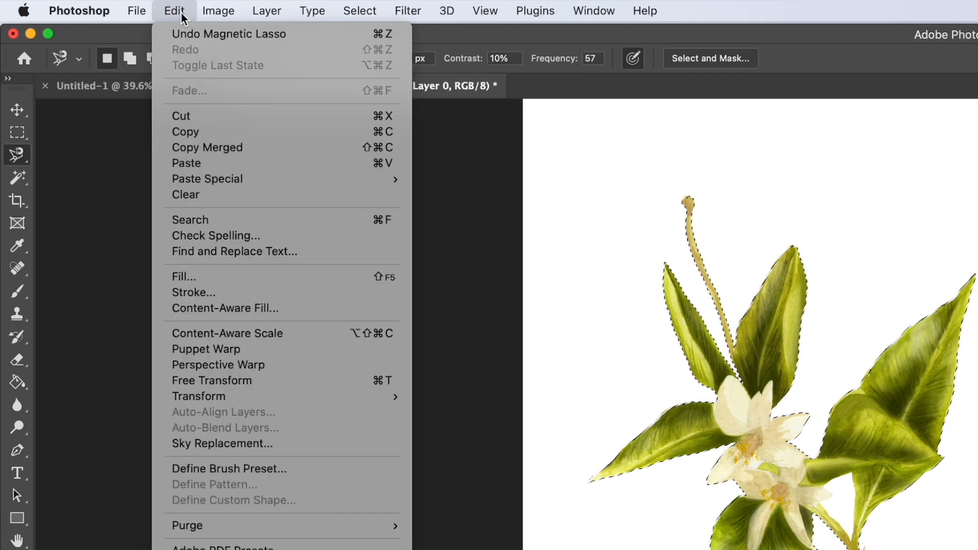
click(234, 134)
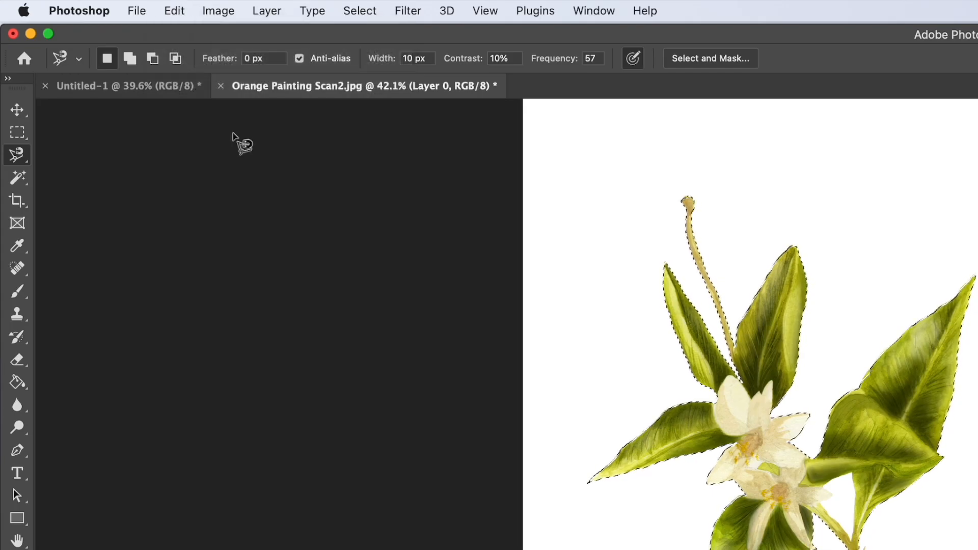
click(165, 90)
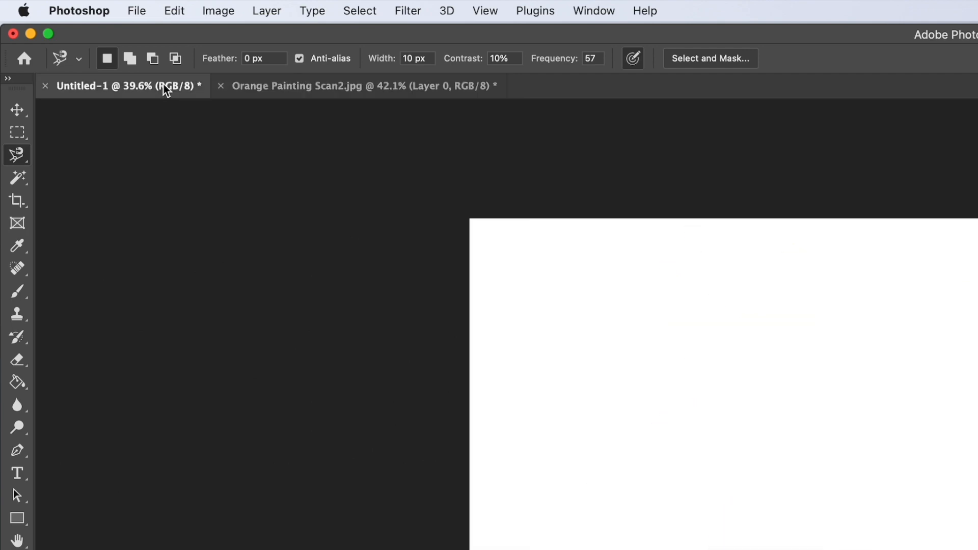
click(173, 11)
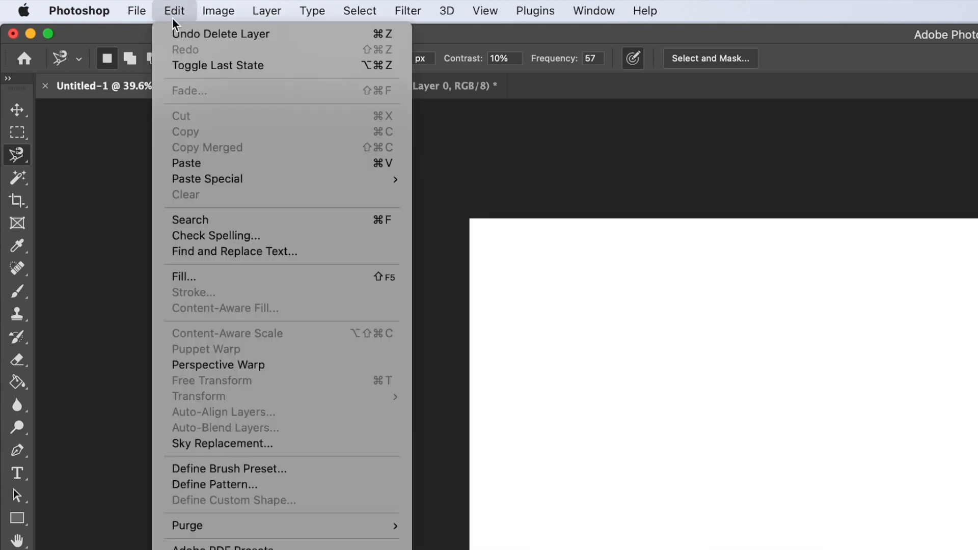
click(227, 163)
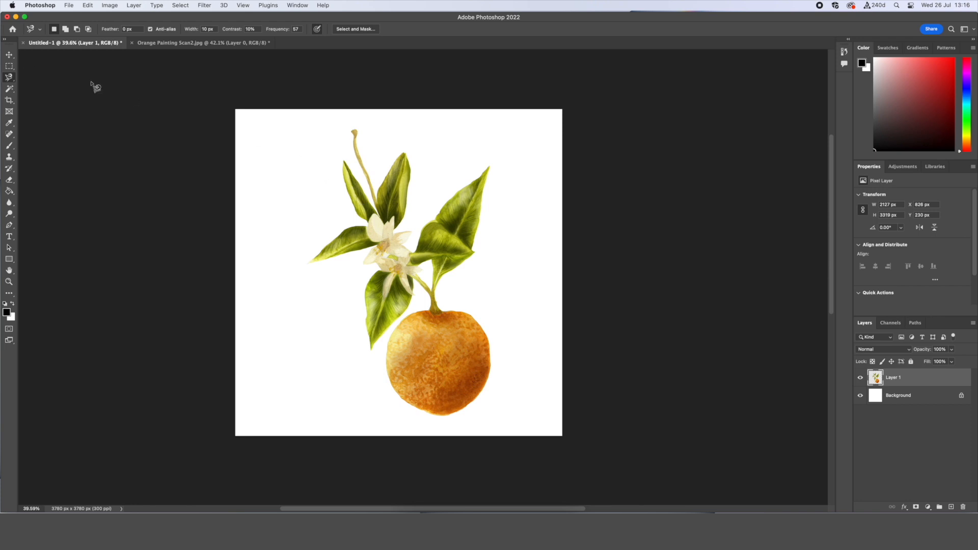
Shift the pasted plant slightly left on the canvas and scale it to about 97%, also trying to rotate it.
click(9, 55)
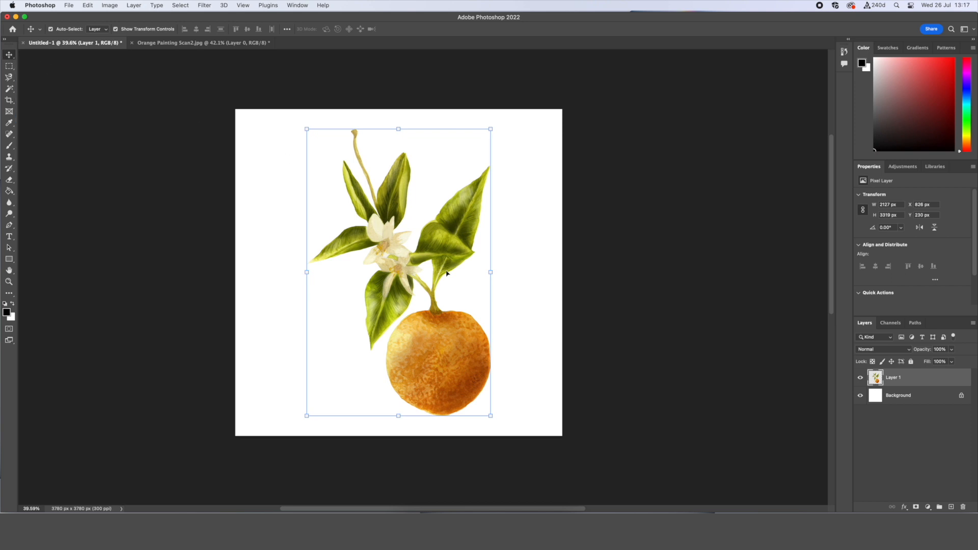
drag(459, 248, 418, 251)
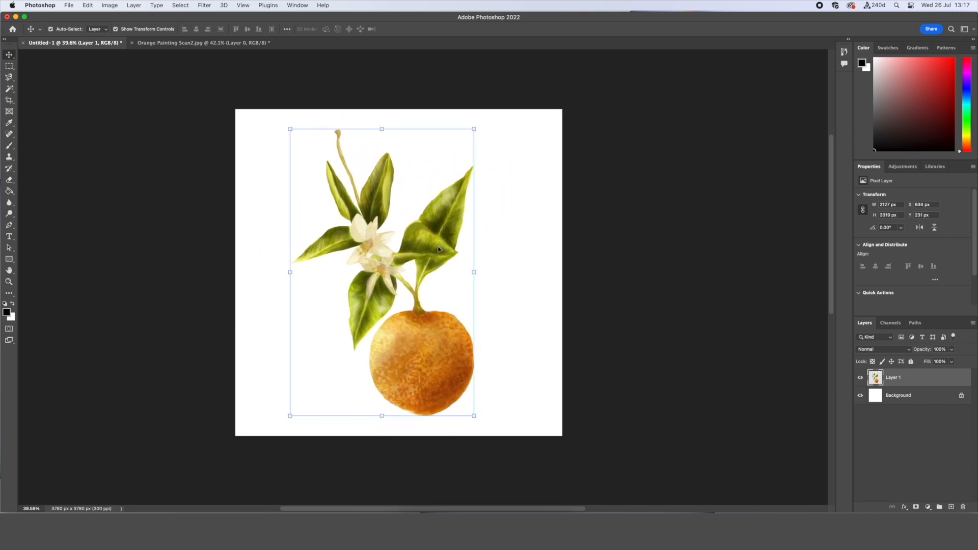
click(474, 129)
mouse_move(471, 130)
mouse_down()
mouse_move(417, 209)
mouse_move(506, 85)
mouse_move(434, 177)
mouse_move(476, 127)
mouse_move(469, 138)
mouse_up()
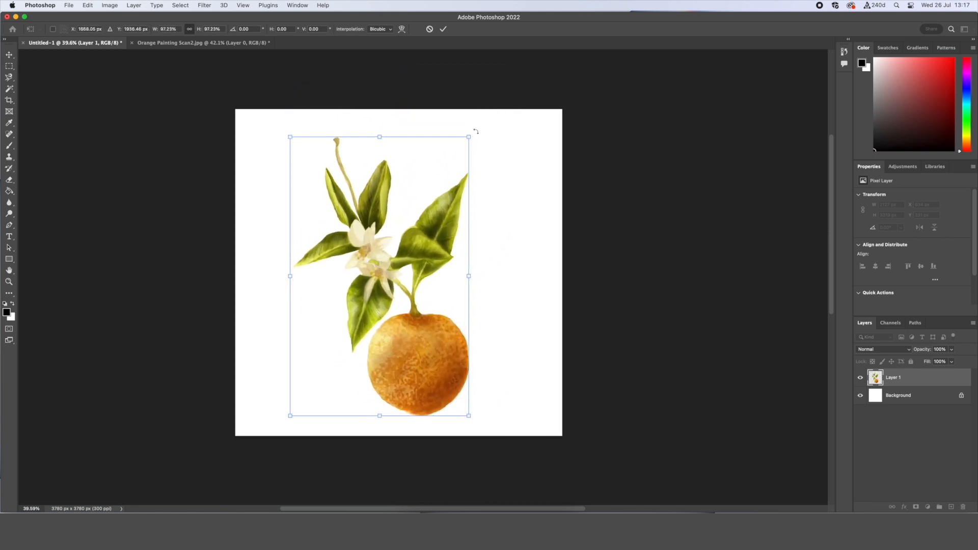
drag(475, 131, 440, 182)
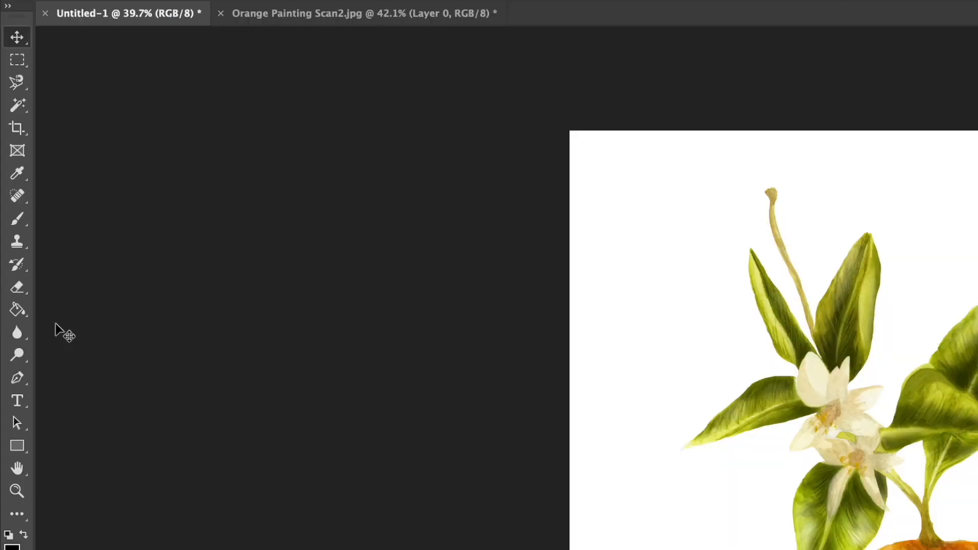
Add a new layer for a Paint Bucket fill and place it between the plant layer and the background.
click(17, 310)
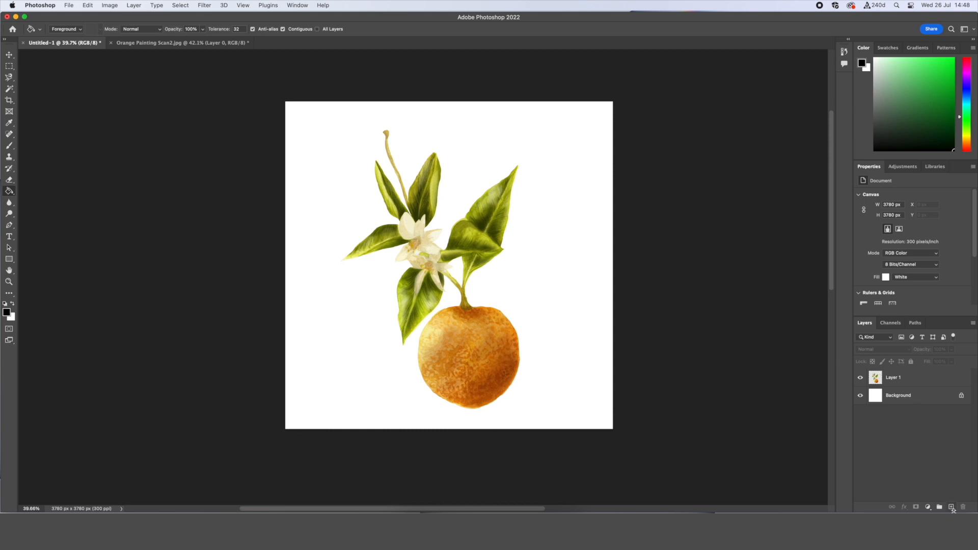
click(951, 507)
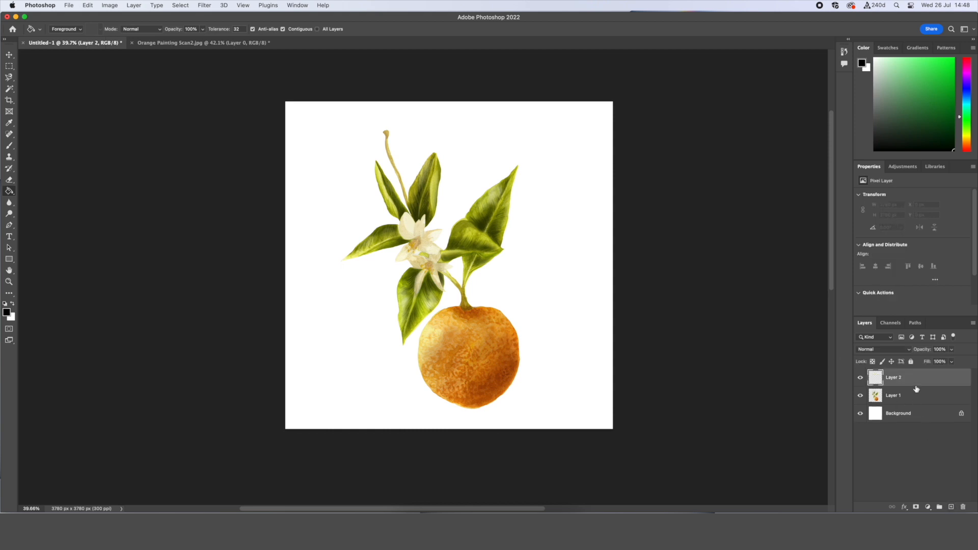
drag(916, 380, 915, 400)
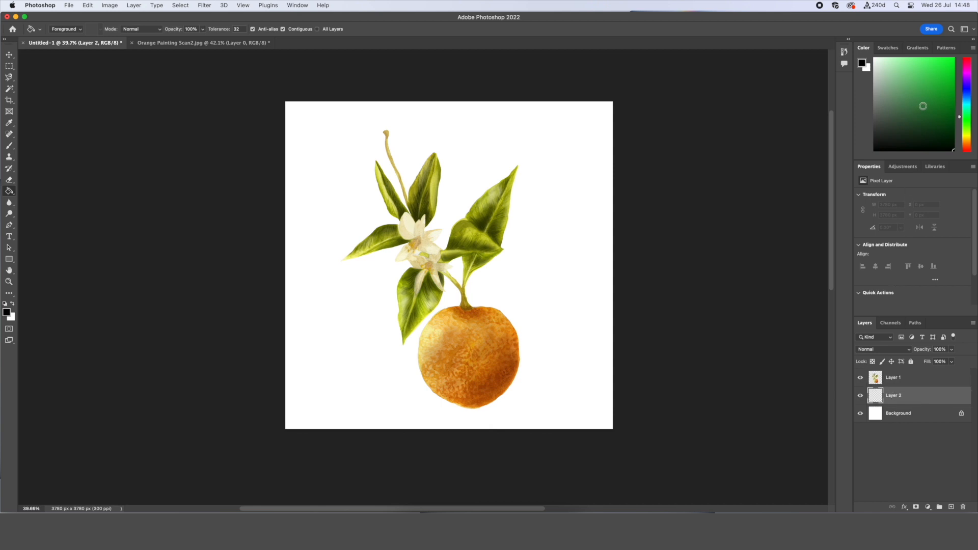
Fill the new layer with dark green and refill it with a lighter, muted green.
click(932, 95)
mouse_move(933, 95)
mouse_down()
mouse_move(890, 109)
mouse_move(926, 89)
mouse_move(932, 113)
mouse_move(899, 98)
mouse_move(922, 77)
mouse_move(930, 94)
mouse_move(898, 105)
mouse_move(915, 79)
mouse_move(934, 116)
mouse_move(967, 121)
mouse_move(968, 75)
mouse_move(970, 126)
mouse_move(969, 116)
mouse_move(906, 115)
mouse_up()
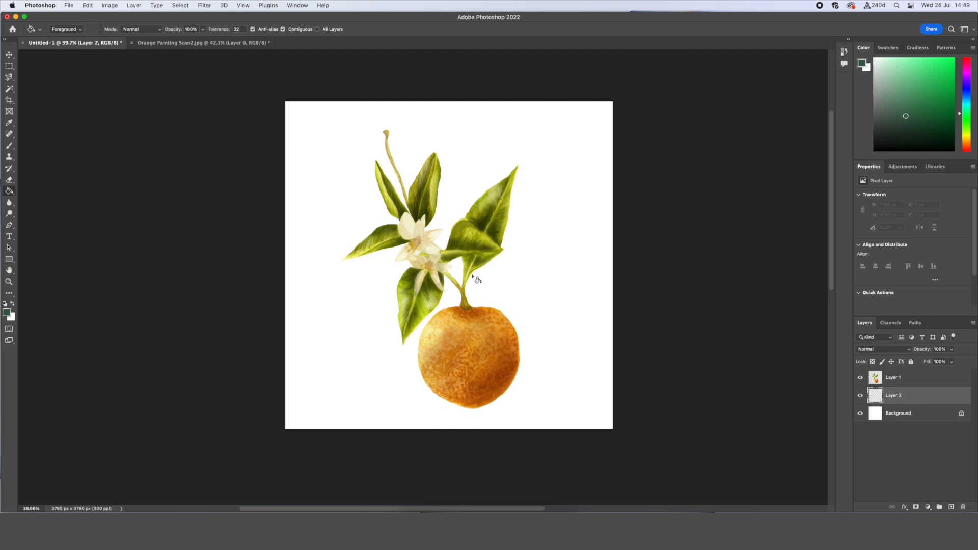
click(546, 229)
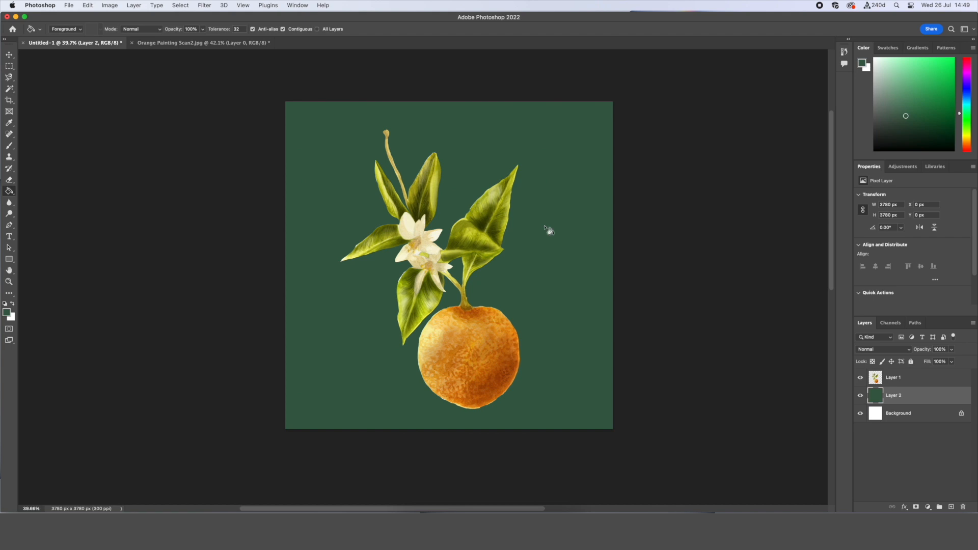
drag(907, 117, 898, 103)
click(550, 218)
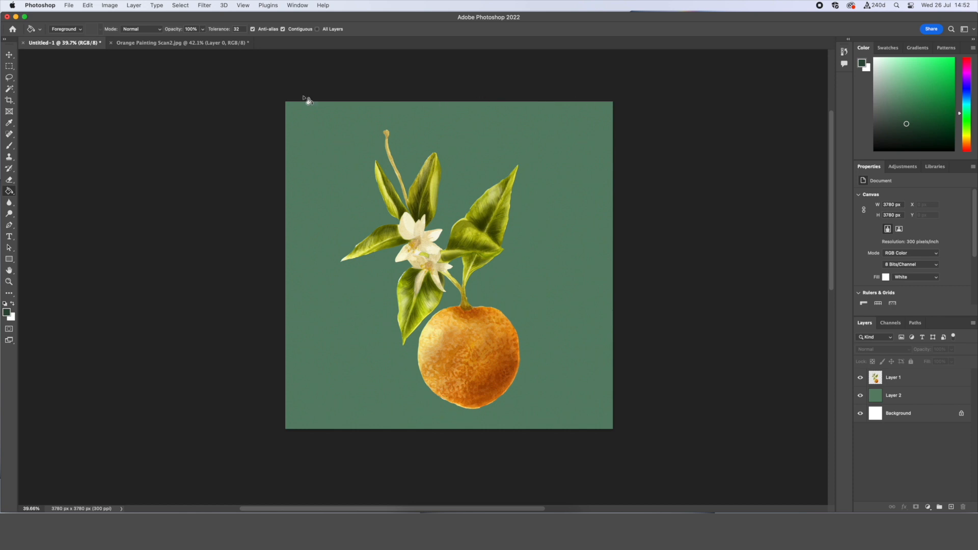
Select a rectangle about 1512 × 2012 px in the green layer's upper right area, fill it with very dark green and deselect it.
click(10, 69)
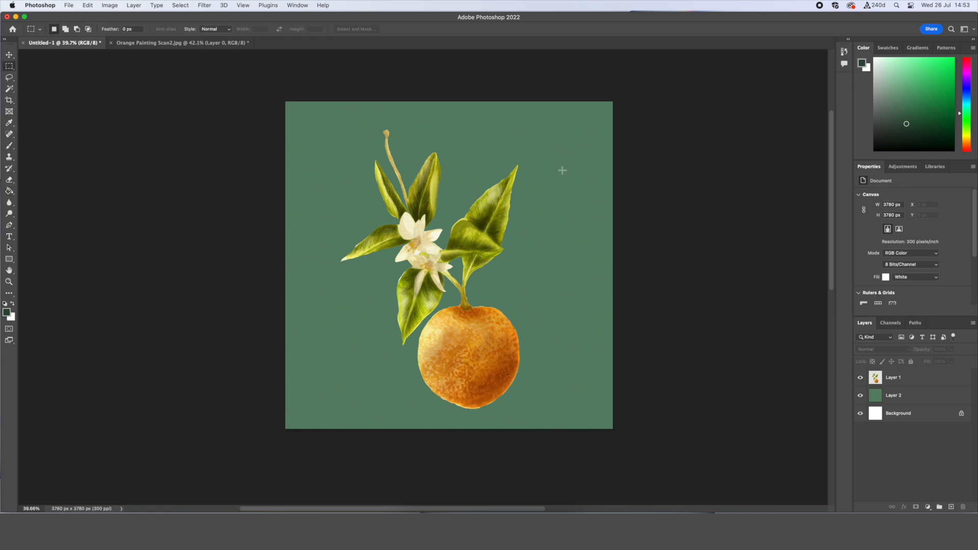
drag(455, 119, 586, 292)
click(9, 191)
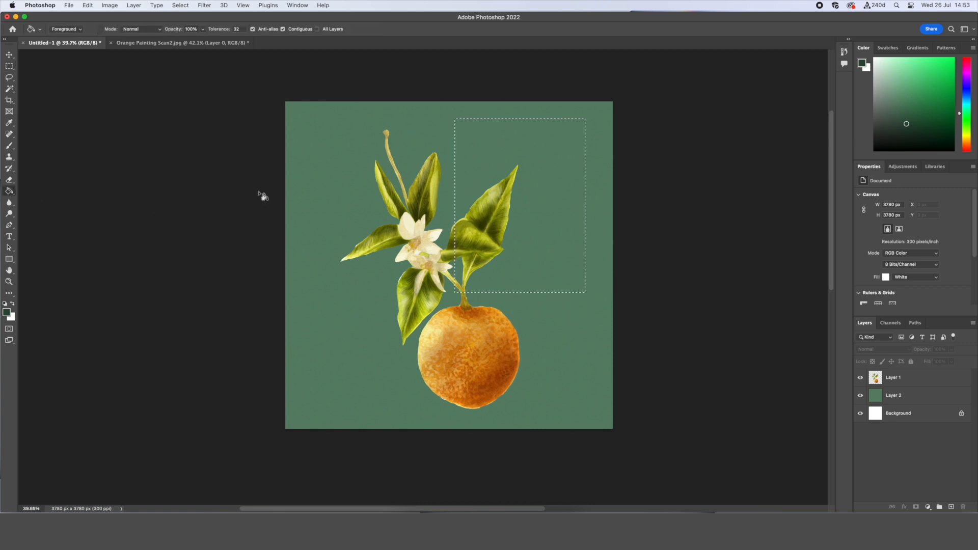
click(913, 128)
click(906, 398)
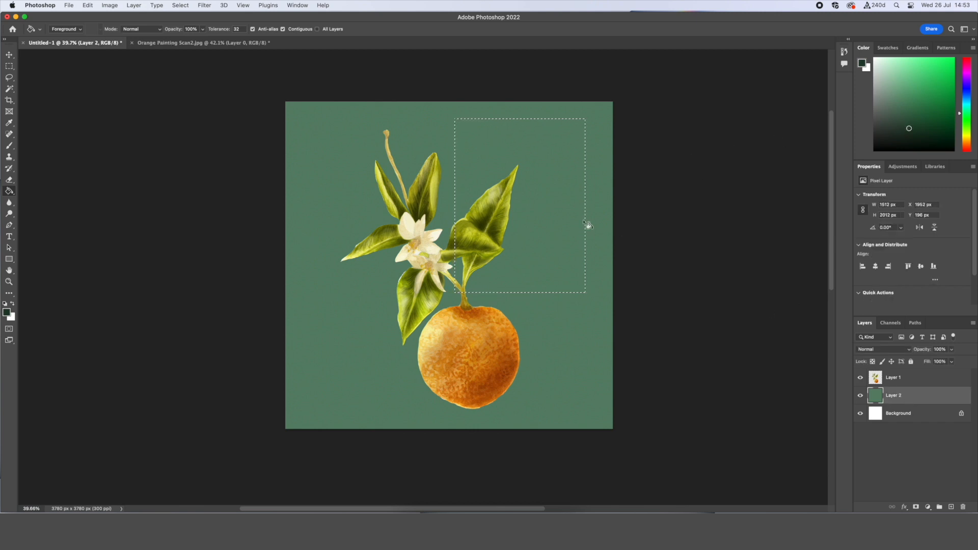
click(498, 165)
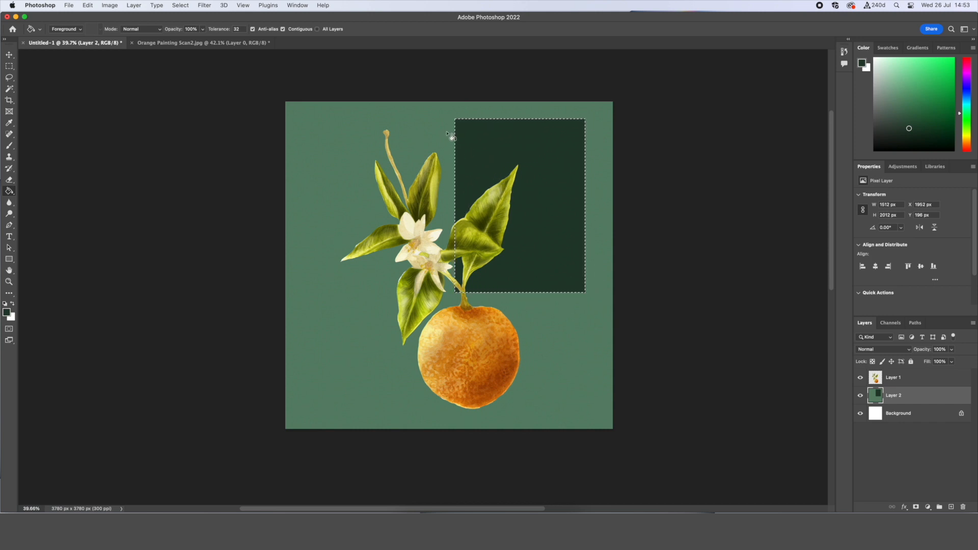
key(super+d)
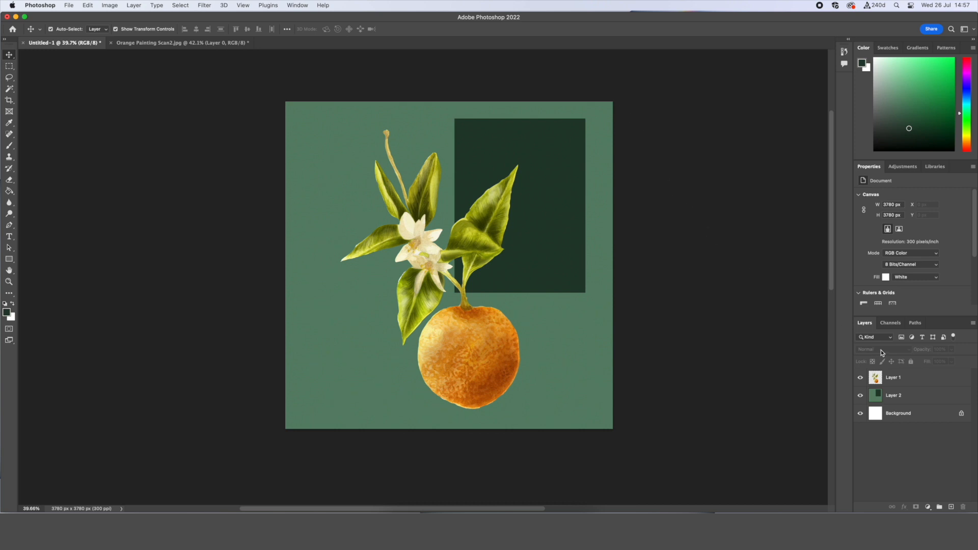
Preview different blending modes, including Hard Mix, on the plant layer and keep it on Normal.
click(901, 377)
click(910, 351)
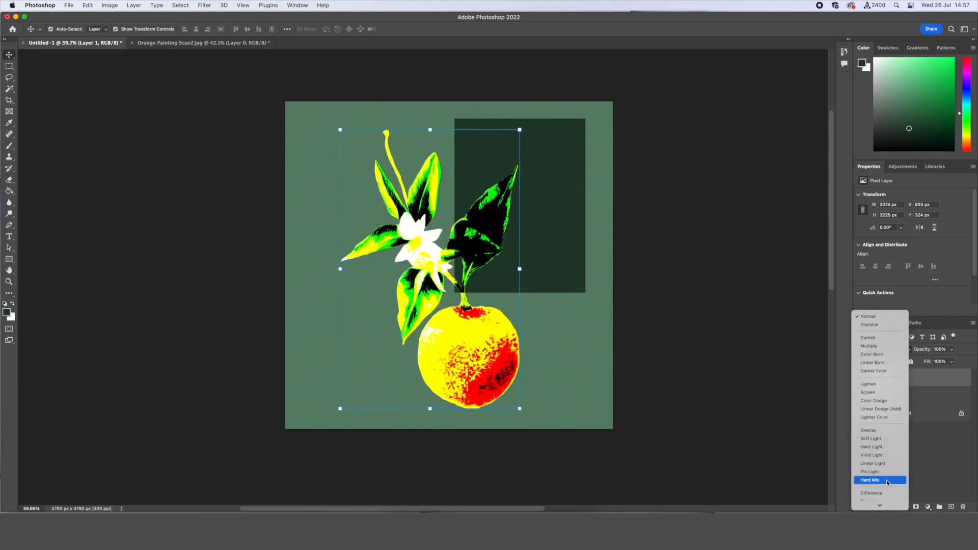
click(886, 319)
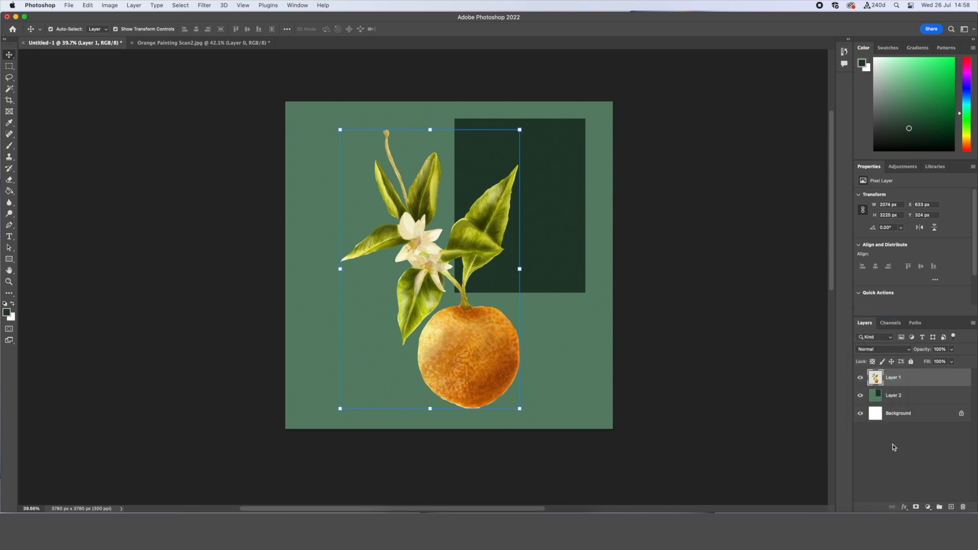
click(675, 398)
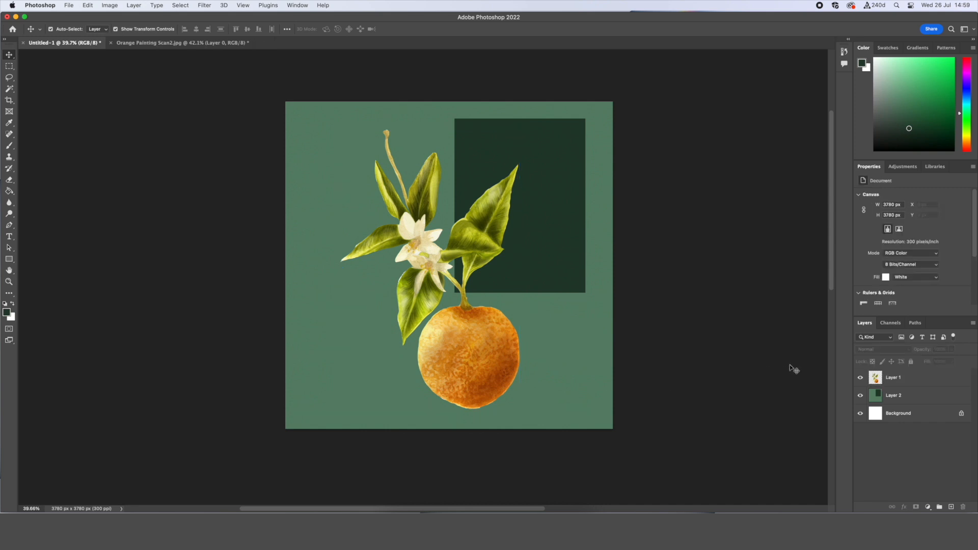
Examine the opacity setting of the plant layer, leaving it at 100%, and deselect the layer.
click(901, 382)
click(953, 350)
mouse_move(952, 360)
mouse_down()
mouse_move(913, 362)
mouse_move(960, 362)
mouse_up()
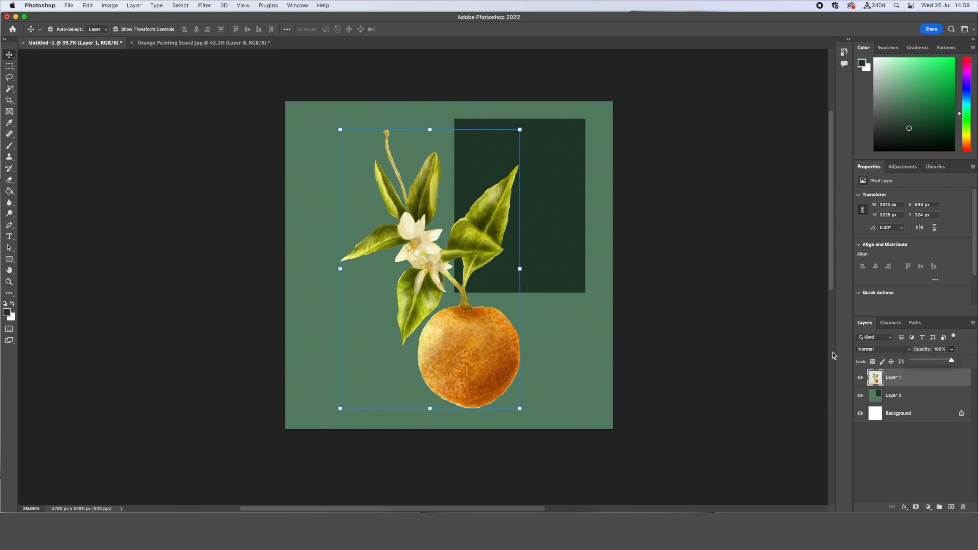
click(651, 362)
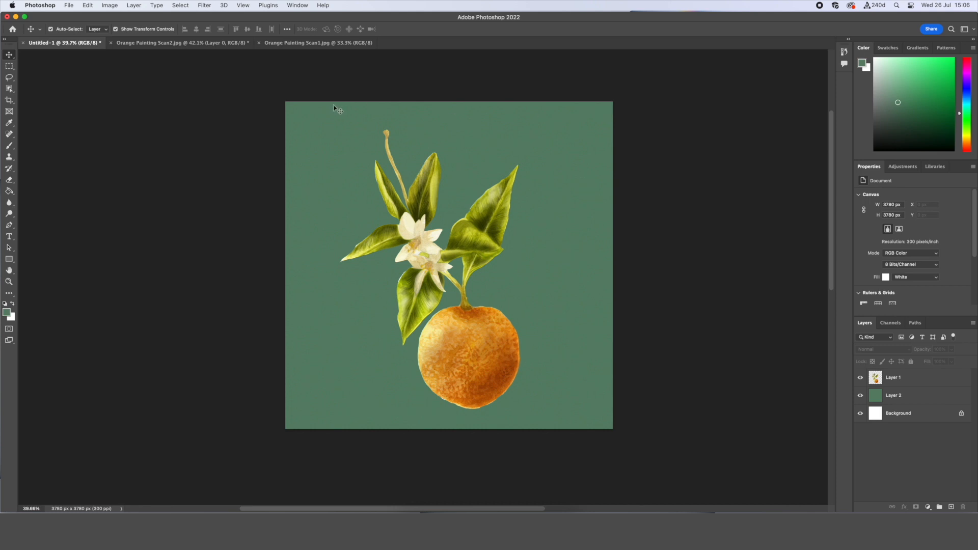
Paste the copied two-orange branch into the green document as a new layer and turn on Pattern Preview.
click(86, 6)
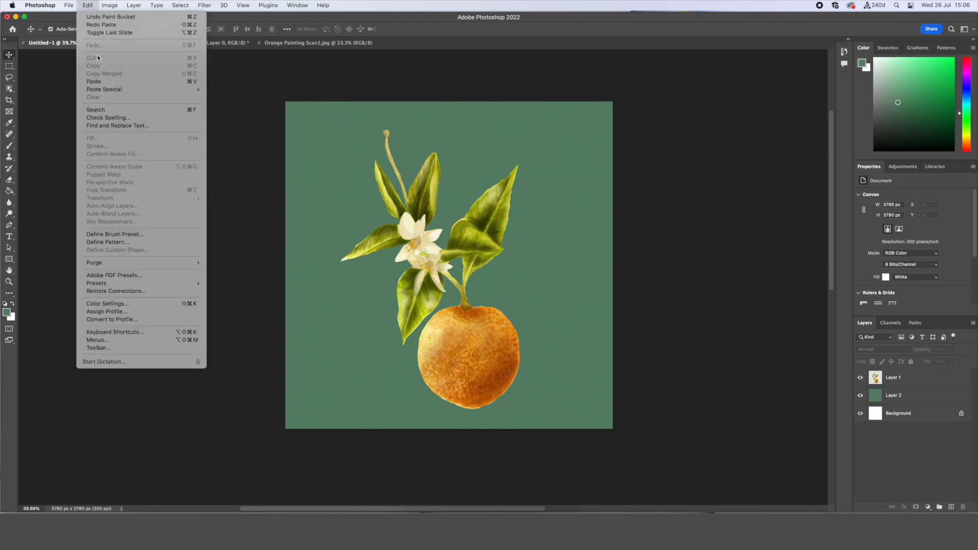
click(100, 82)
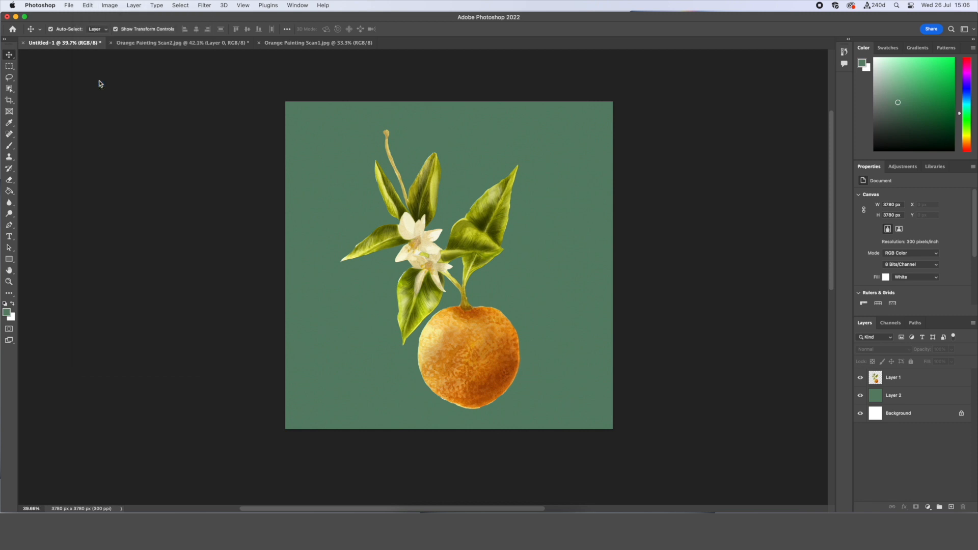
click(635, 163)
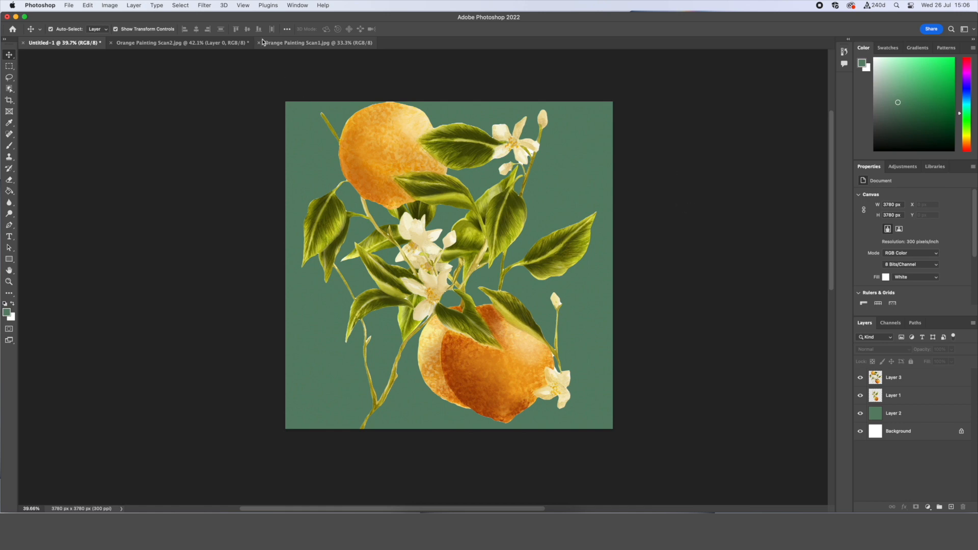
click(243, 6)
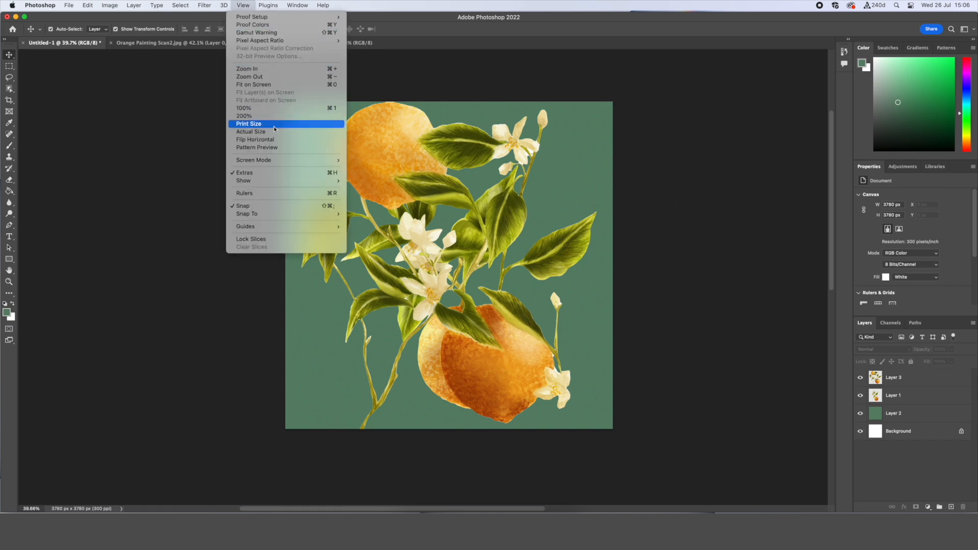
click(276, 147)
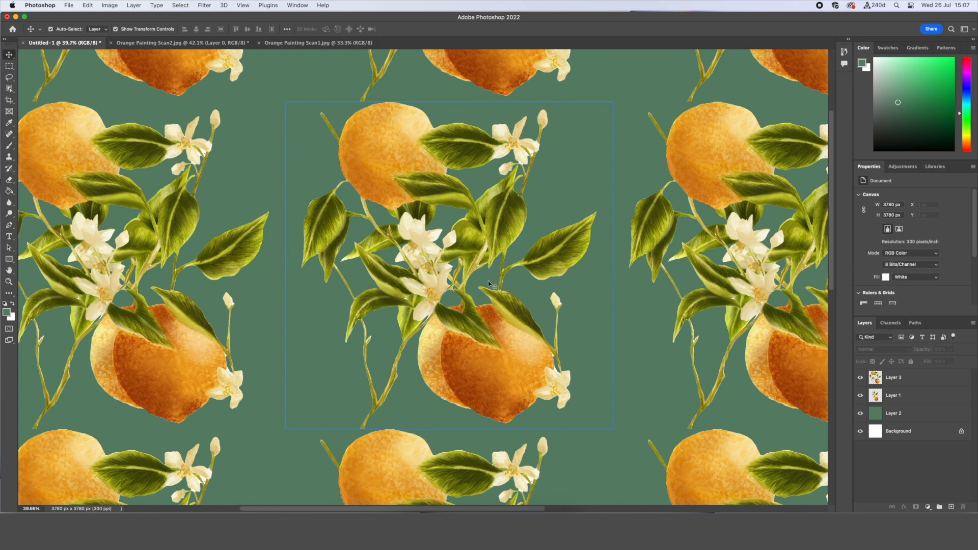
Try out positions for both plant layers across the tile edges so the motifs interlock in the repeat.
drag(512, 228, 614, 121)
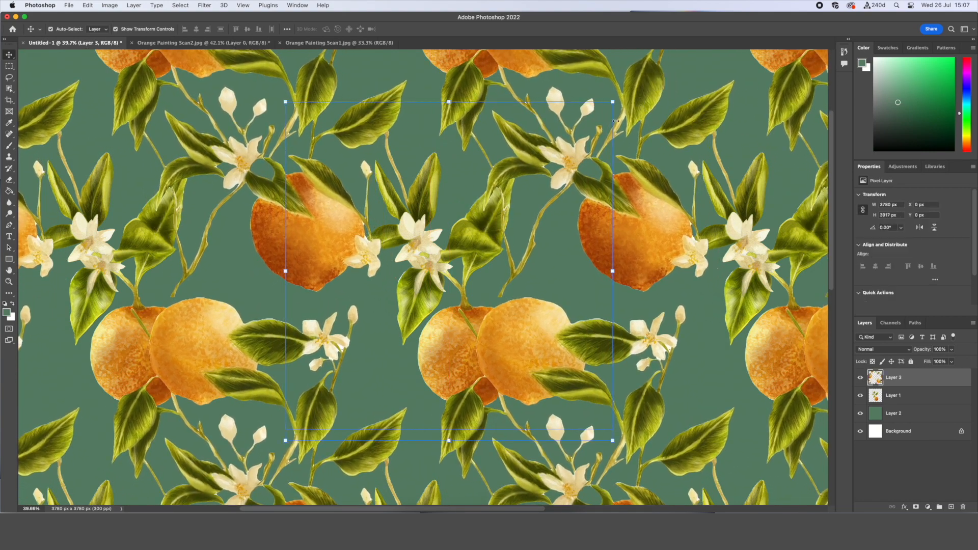
click(427, 279)
drag(429, 278, 461, 249)
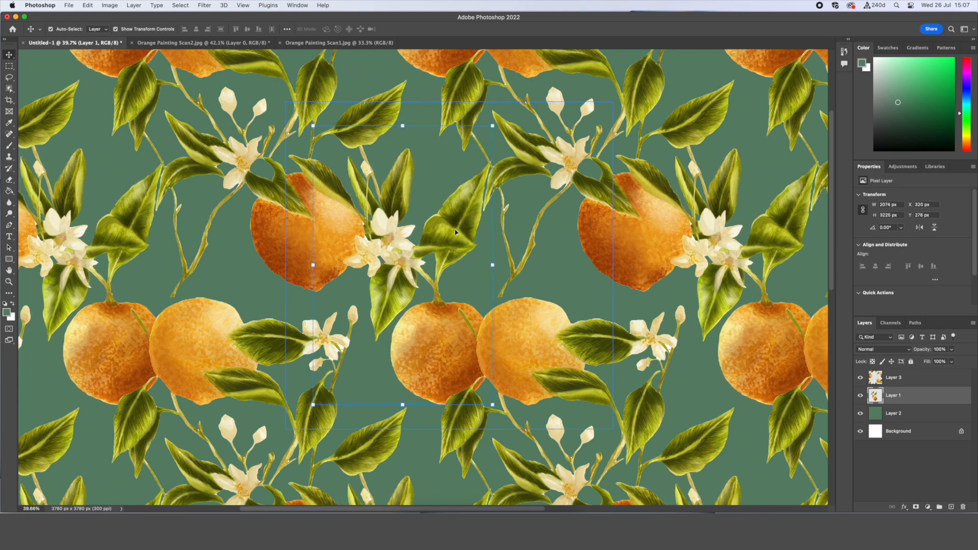
Fill the green background layer with olive green using the Paint Bucket.
key(z)
drag(529, 217, 467, 242)
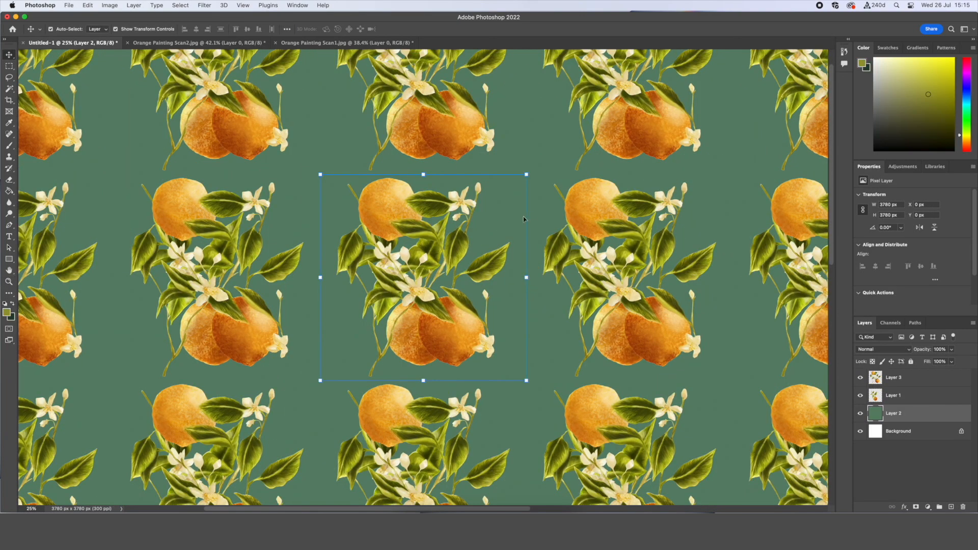
key(g)
click(508, 220)
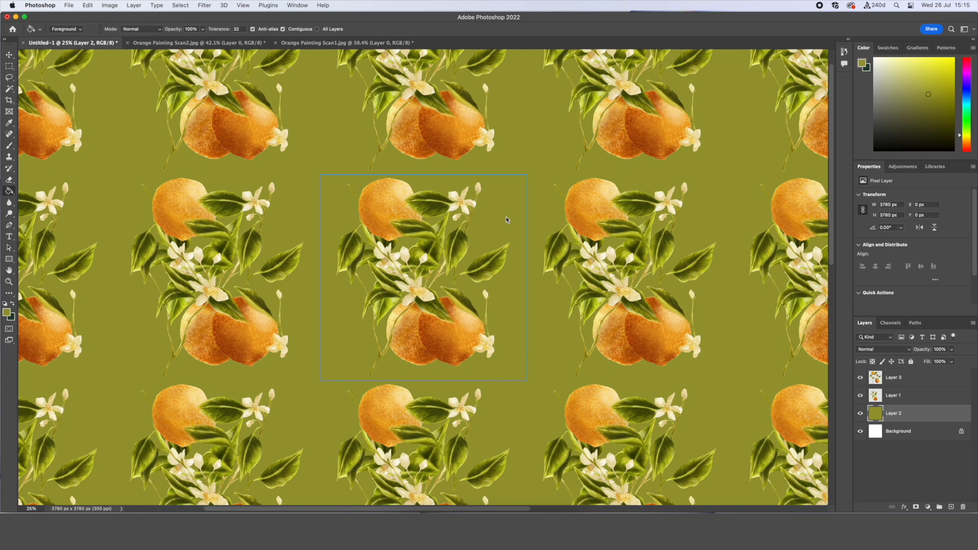
Offset the two-orange branch across the tile edges and arrange the single-orange plant and the extra blossom sprig in the gaps.
click(15, 59)
drag(465, 253, 540, 178)
drag(410, 333, 397, 349)
mouse_move(515, 269)
mouse_down()
mouse_move(505, 279)
mouse_move(513, 265)
mouse_up()
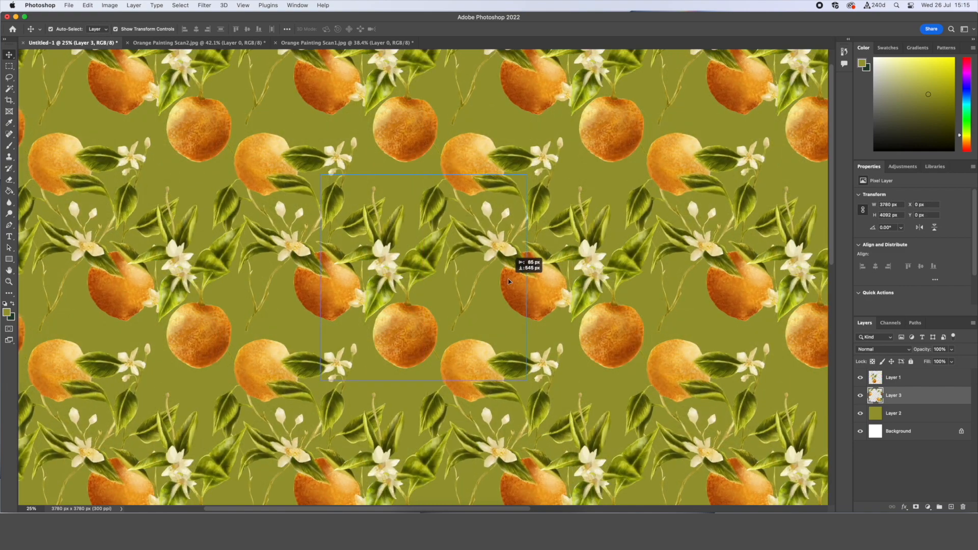
drag(422, 273, 419, 277)
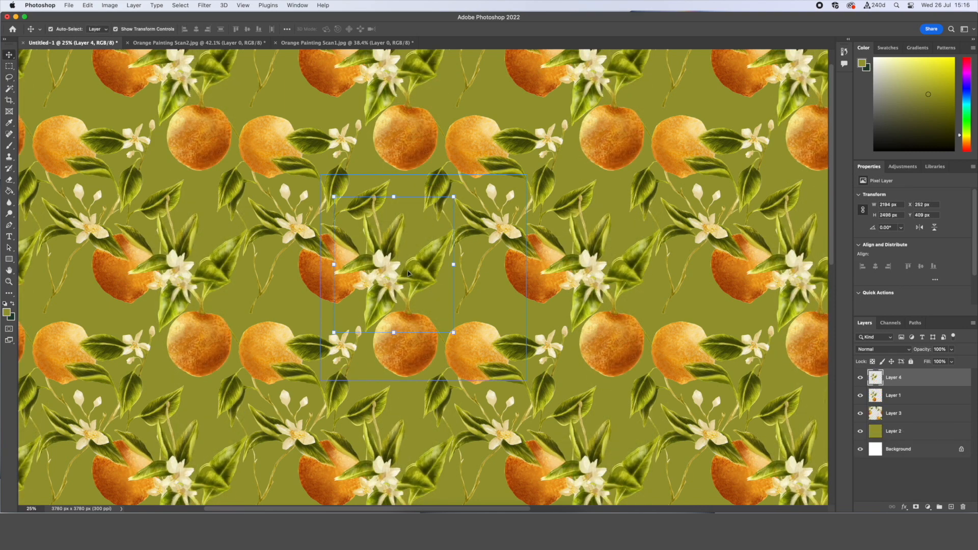
drag(425, 275, 489, 301)
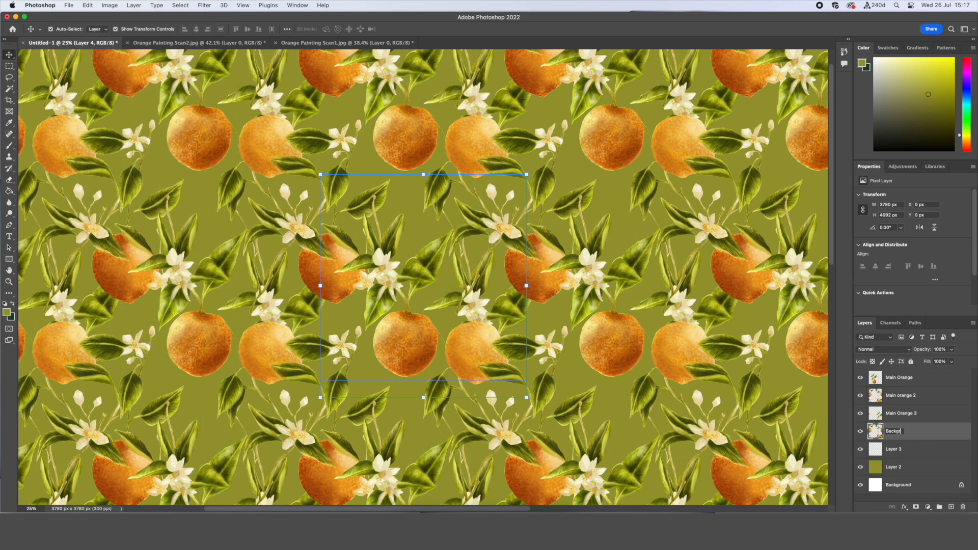
Name the lower branch copy Background Orange, set it to Multiply at 40% opacity and reposition it behind the main motifs.
key(Return)
click(895, 351)
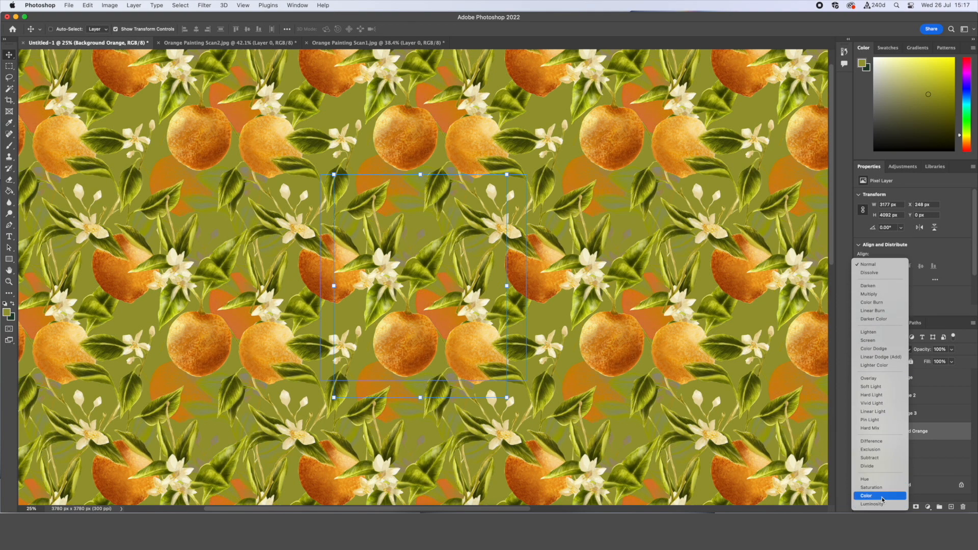
drag(429, 305, 435, 293)
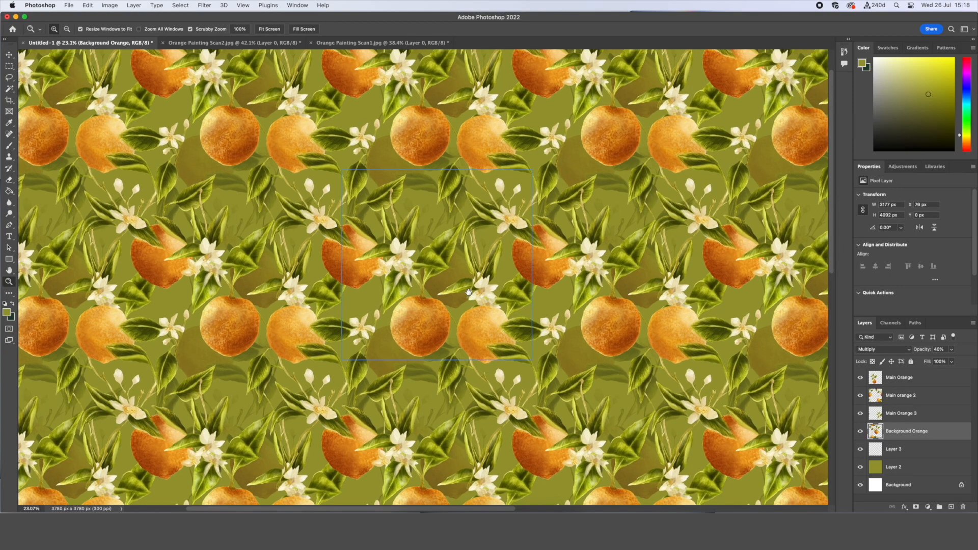
drag(465, 277, 450, 277)
click(9, 55)
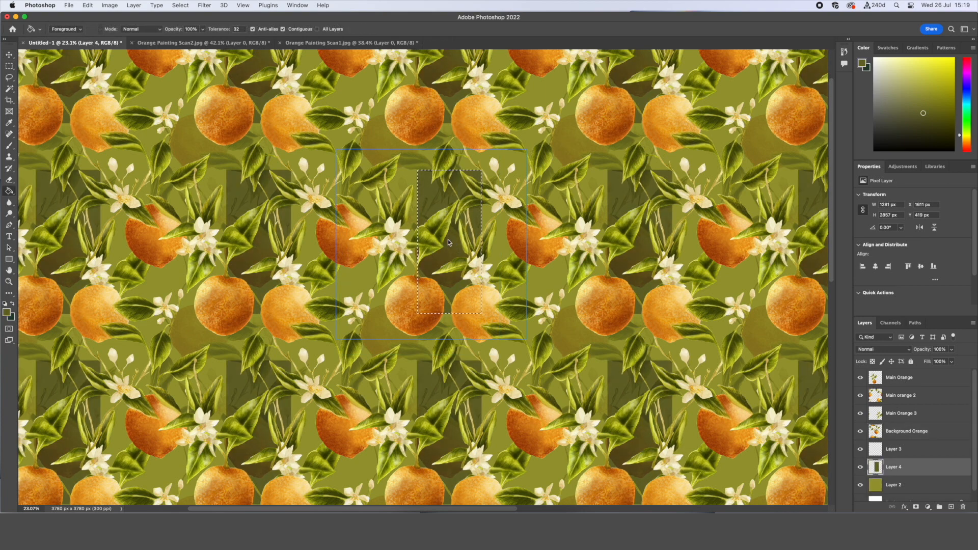
Deselect the tall dark olive rectangle and delete it.
key(cmd+d)
key(super+shift+d)
key(BackSpace)
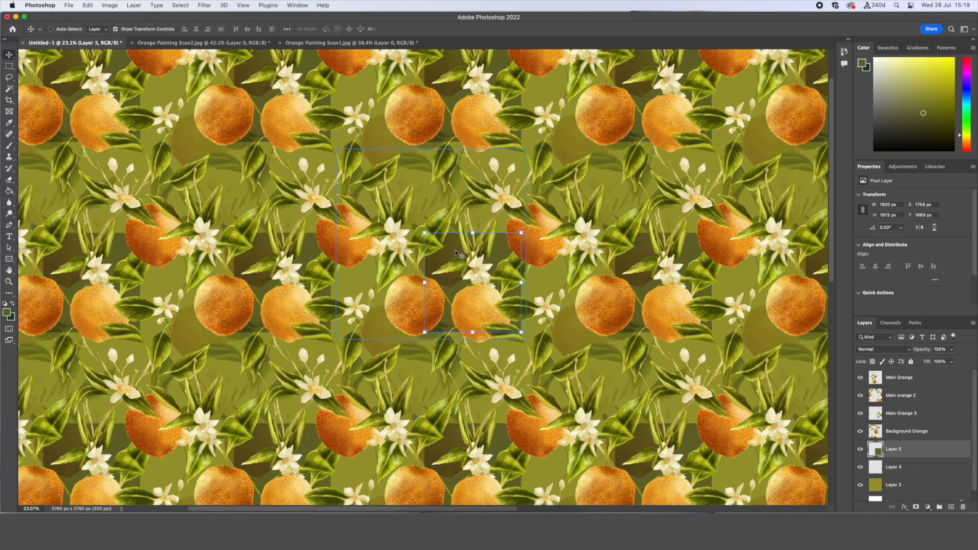
Paste a copy of the dark olive square and place it in the upper left area of the pattern tile.
click(8, 67)
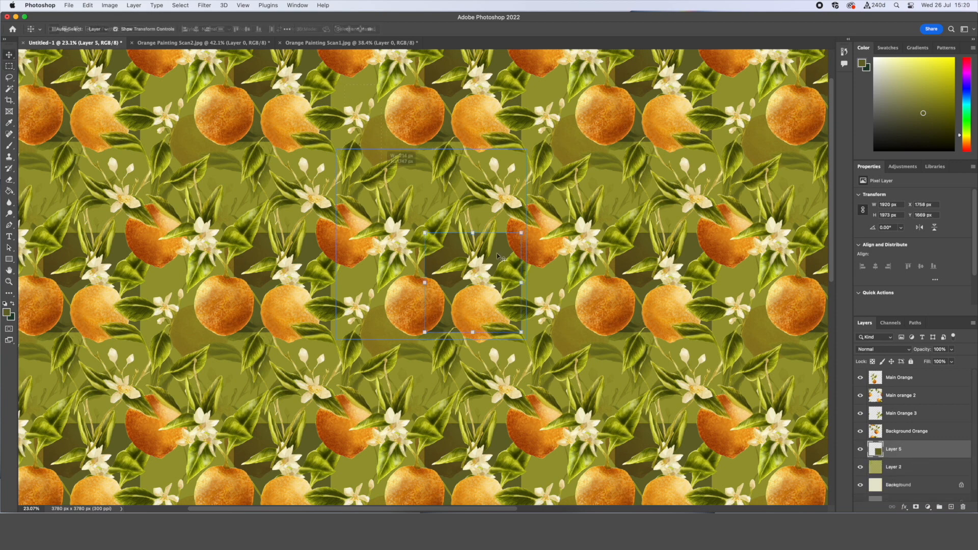
click(87, 5)
click(107, 83)
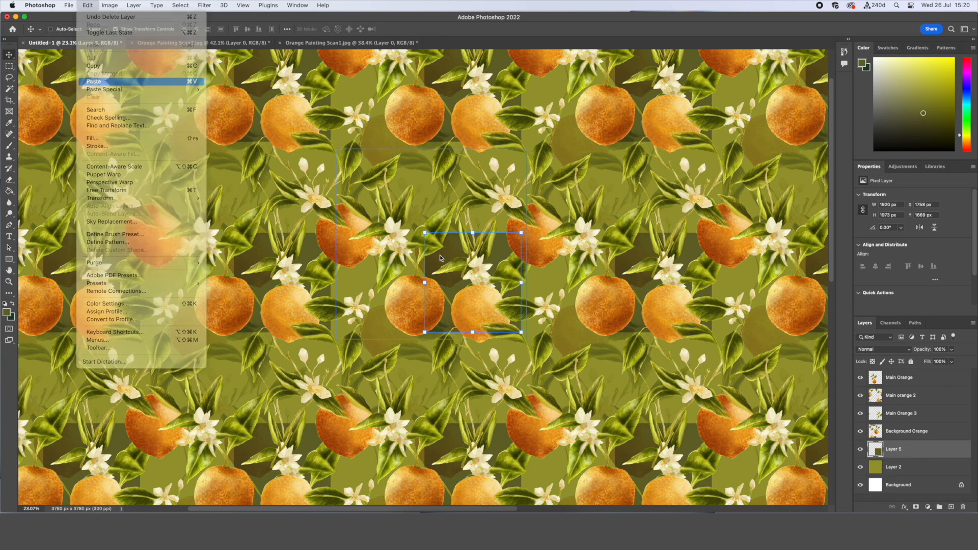
drag(447, 257, 393, 200)
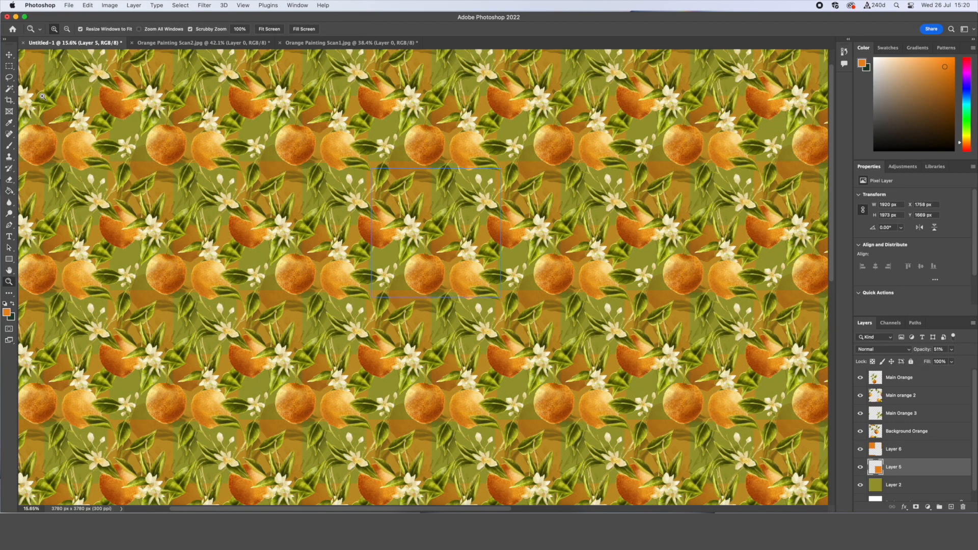
click(9, 55)
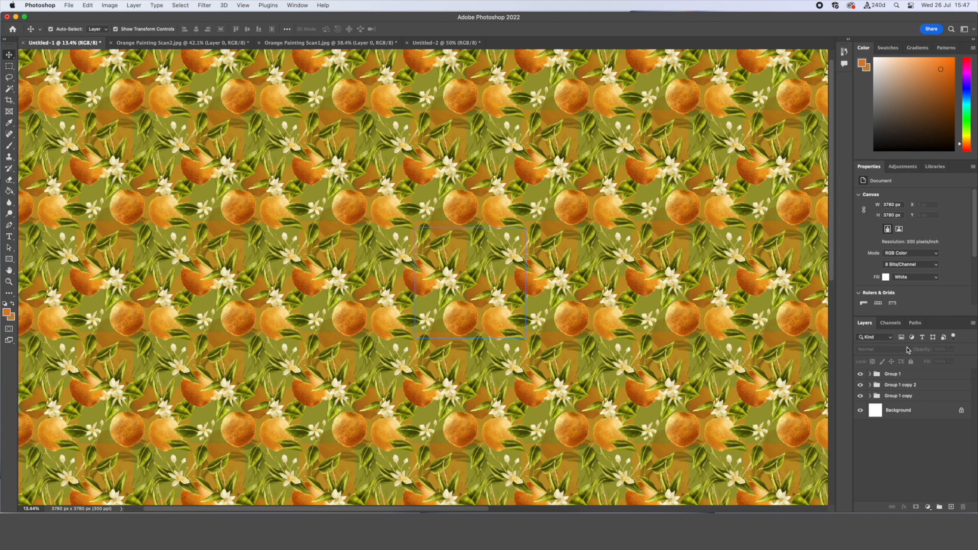
Compare the three colourways by hiding Group 1 and Group 1 copy 2, and show both groups again.
click(861, 374)
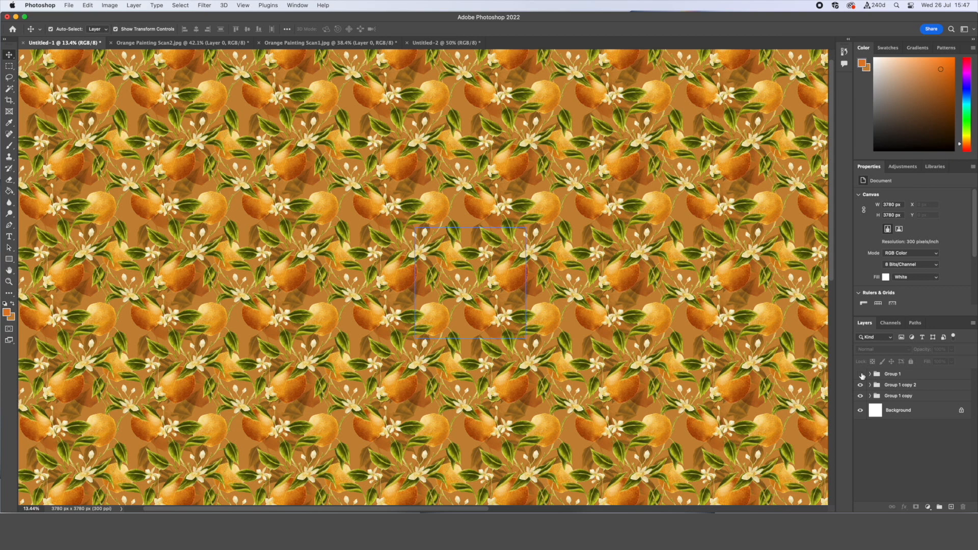
click(861, 386)
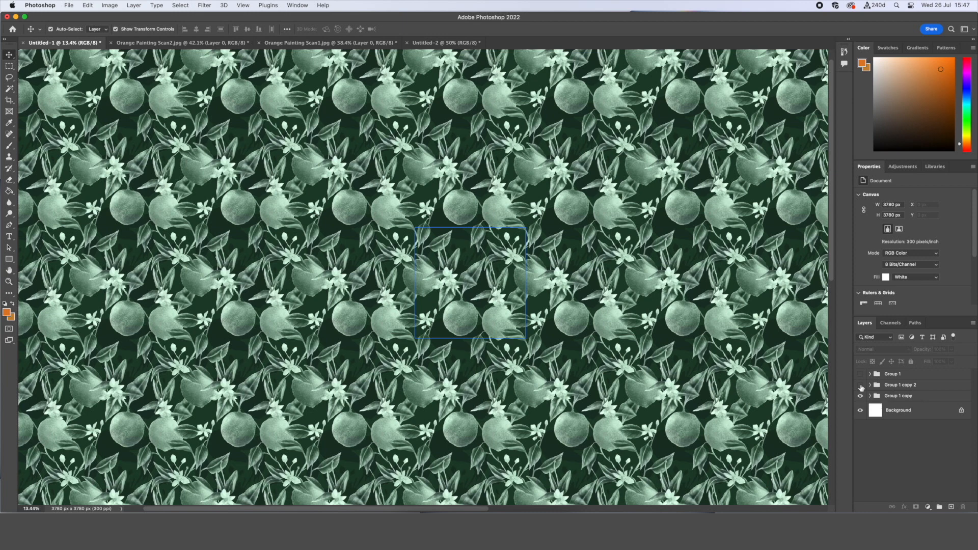
click(860, 386)
click(861, 374)
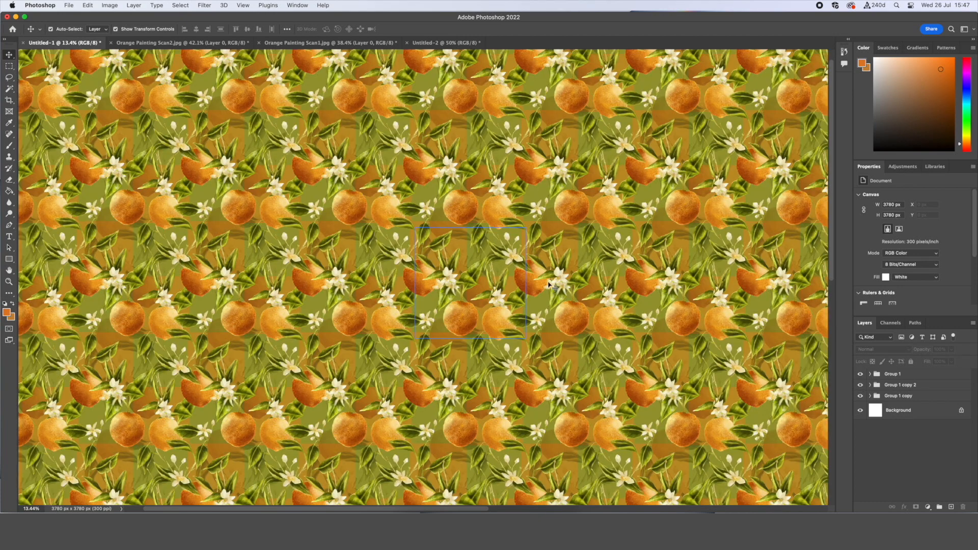
Define the tile as a pattern named Orange Blossom 1.
scroll(550, 285, down, 1)
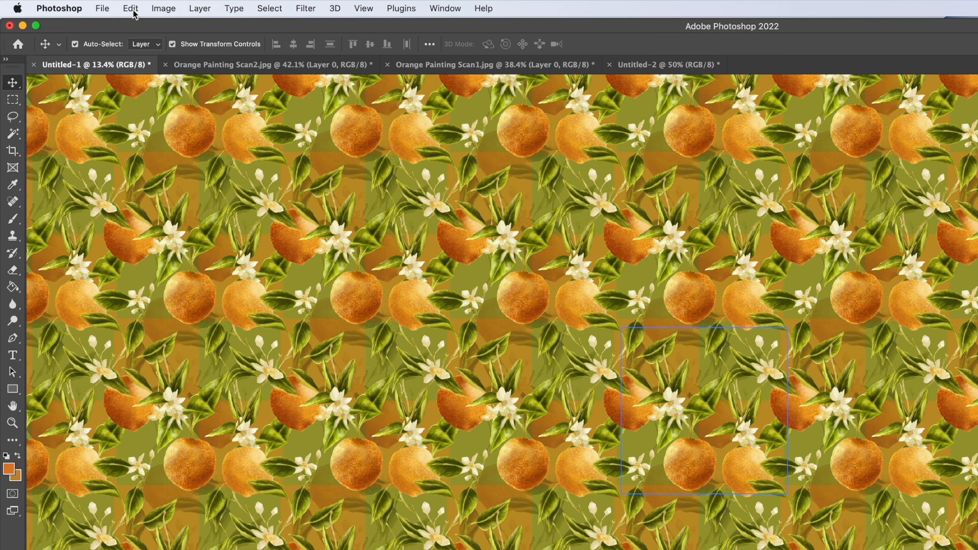
click(91, 8)
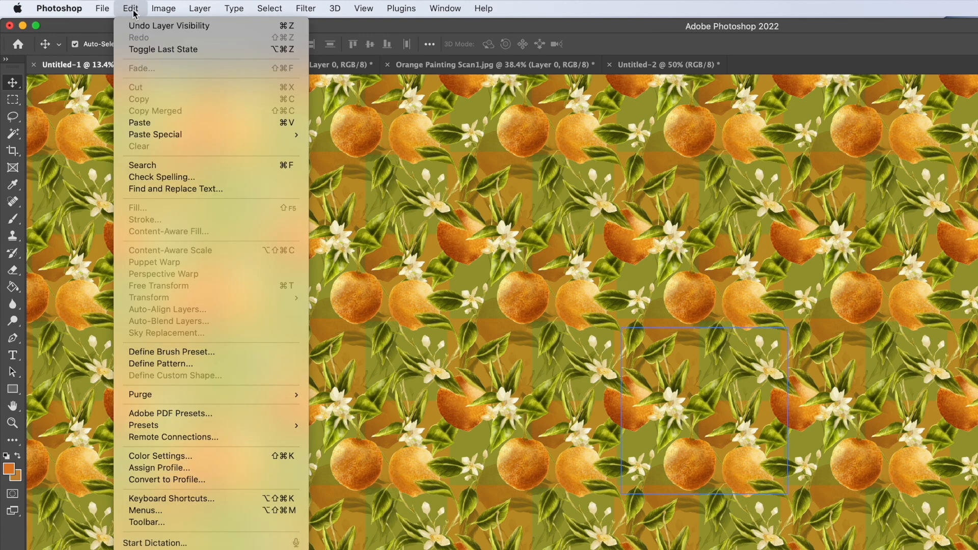
click(188, 364)
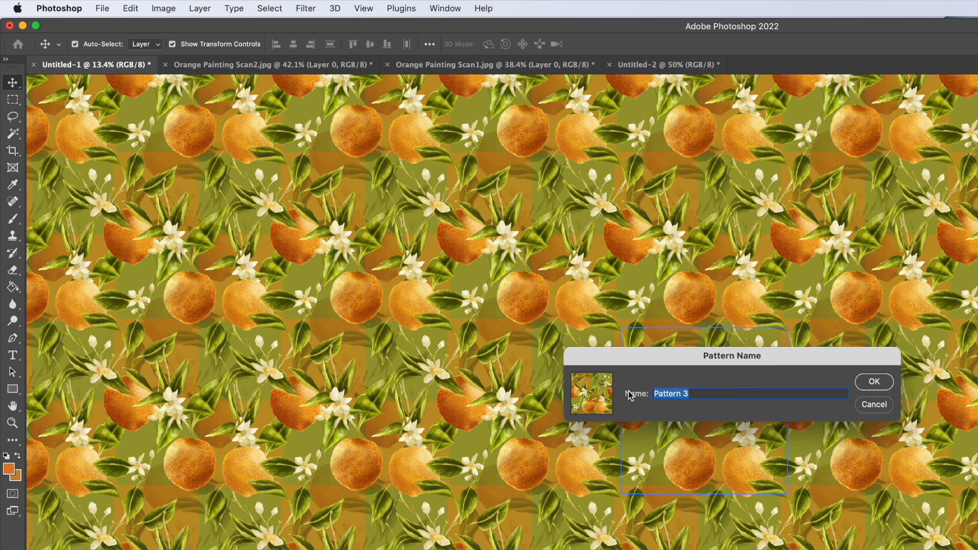
text(Orange Blossom 1)
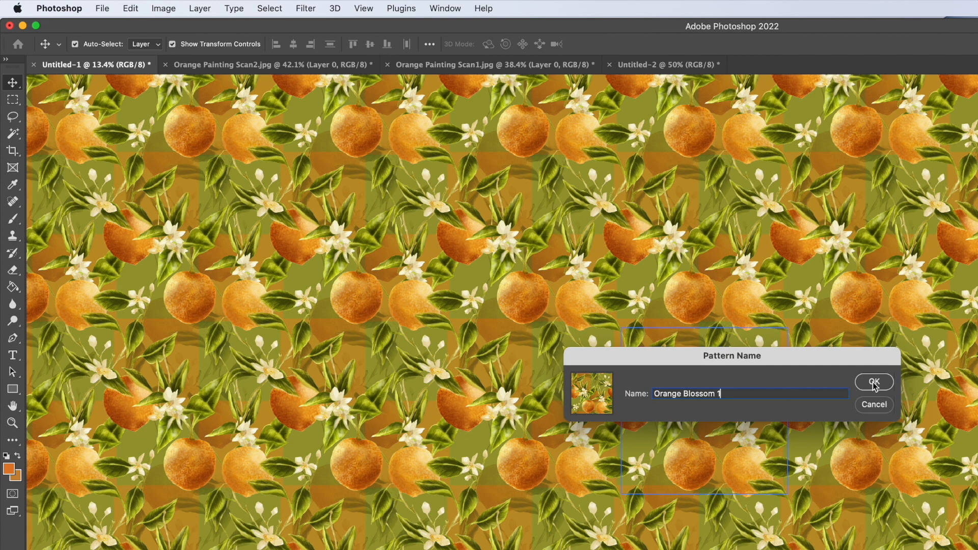
click(873, 382)
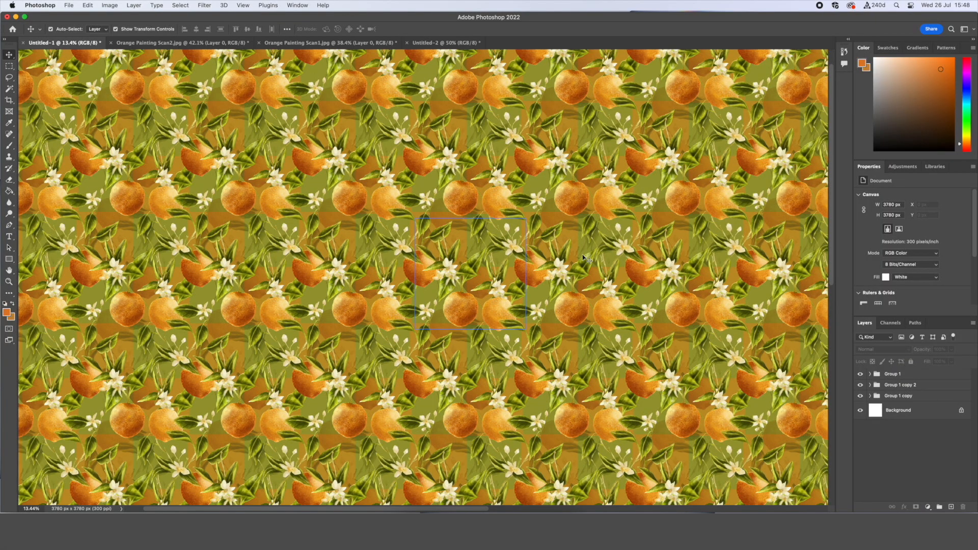
In the Untitled-2 document, add a pattern fill layer above the Background using the newly defined orange blossom pattern.
click(437, 43)
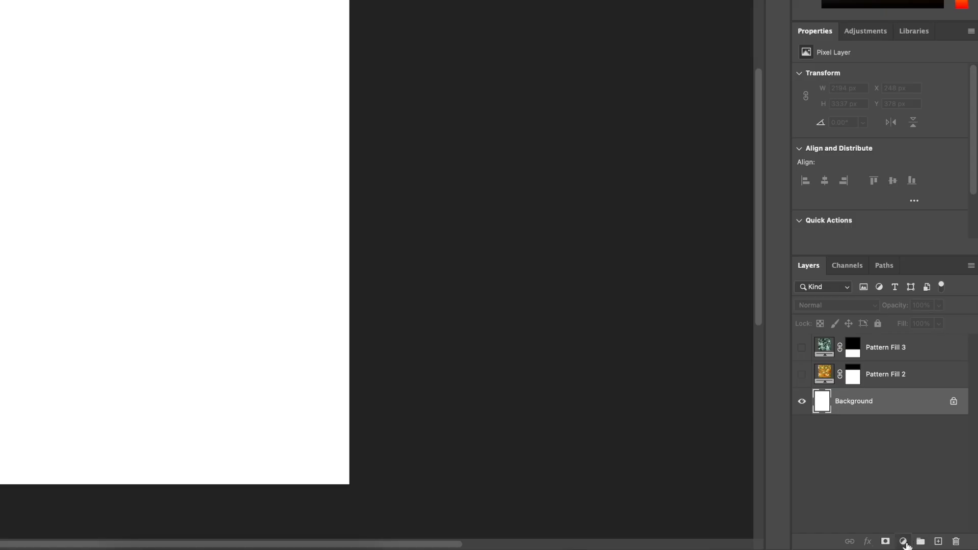
click(904, 541)
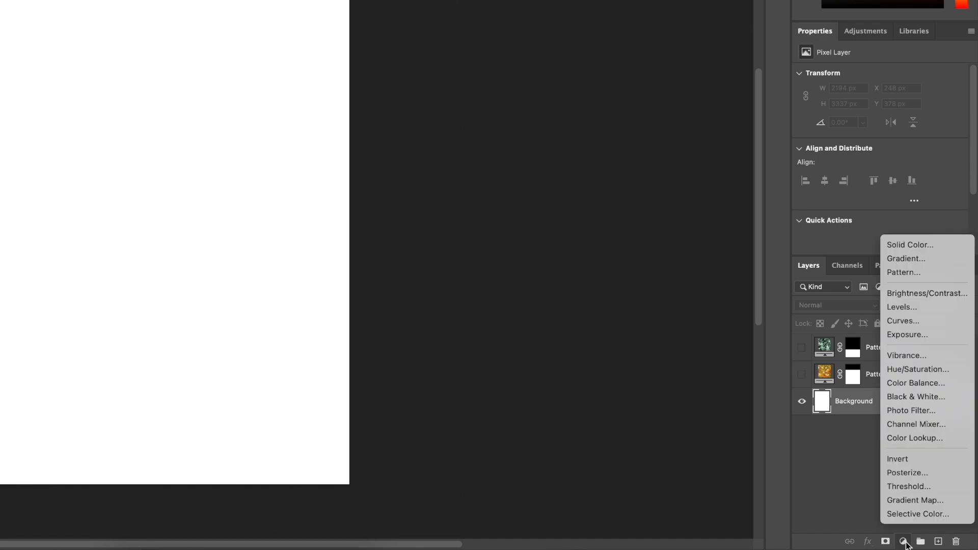
click(918, 276)
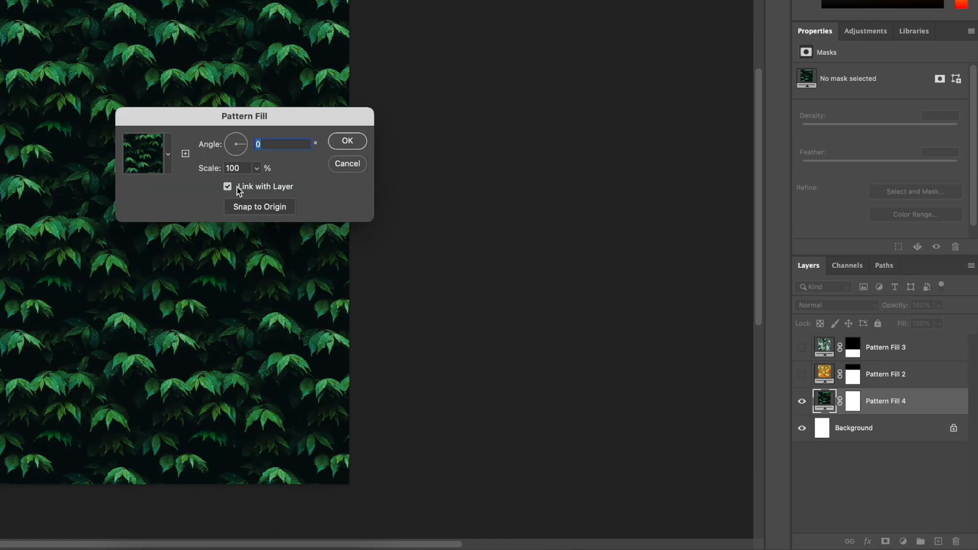
click(167, 154)
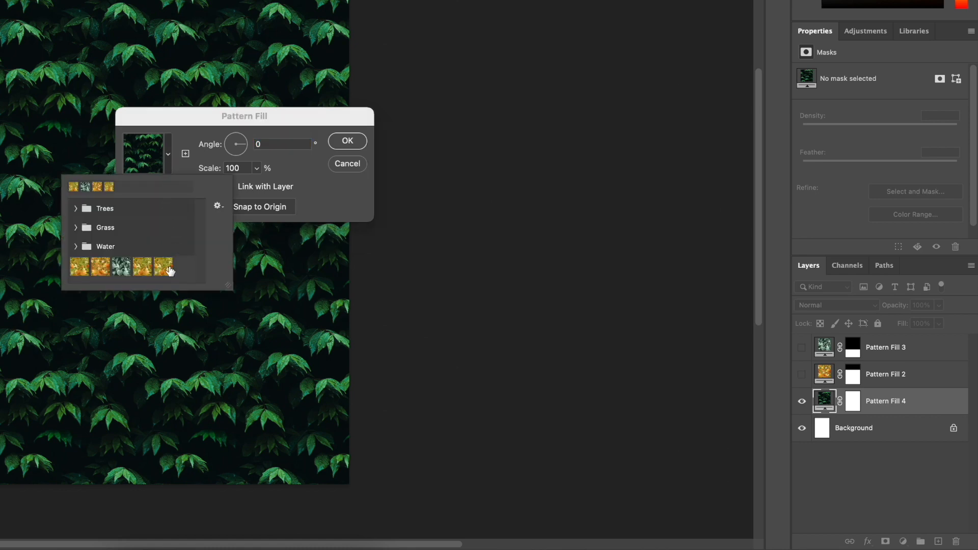
click(169, 270)
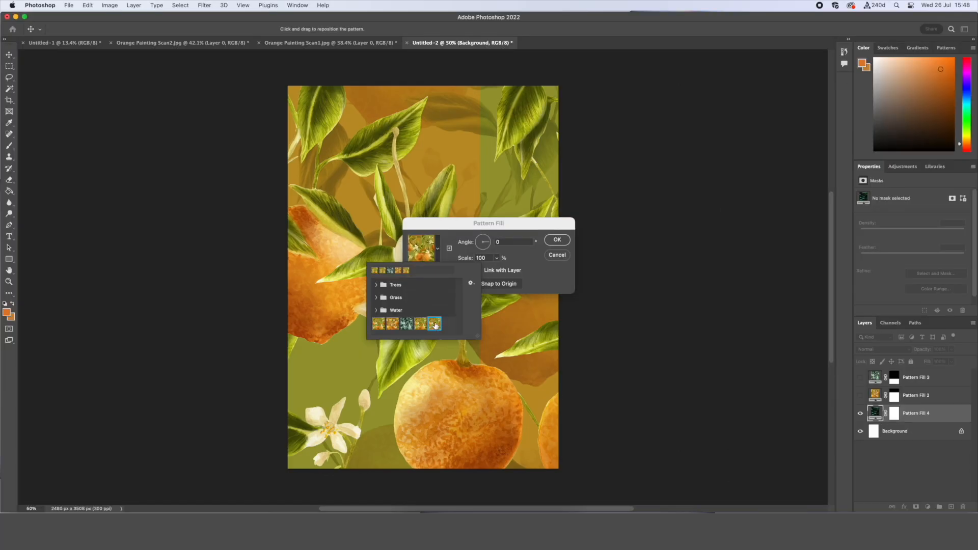
Scale the pattern fill to 36%, shift the pattern on the page to reposition the motifs, and apply the fill.
double_click(488, 258)
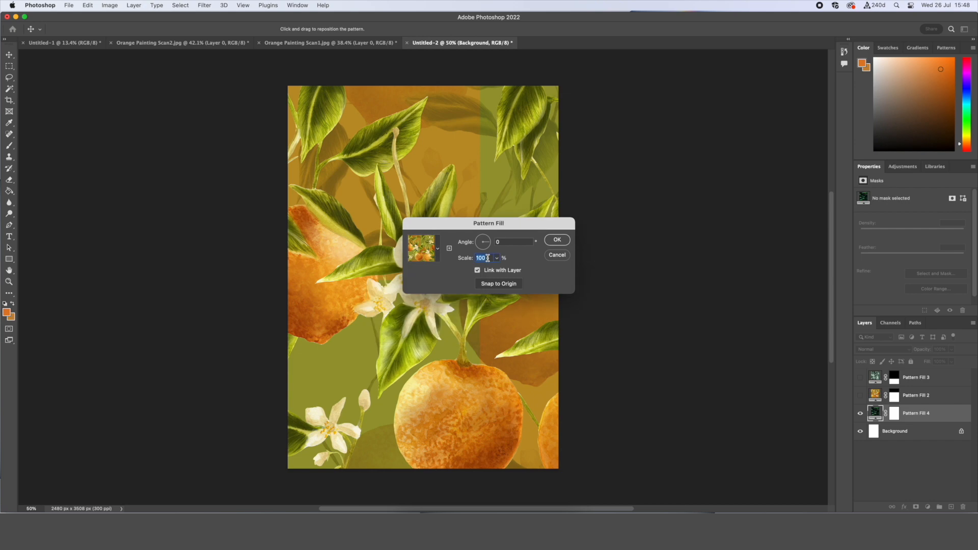
key(Down)
key(Down)
key(Down)
key(Down)
key(Down)
key(Down)
key(Down)
key(Down)
key(Down)
key(Down)
key(Down)
key(Down)
key(Down)
key(Down)
key(Down)
key(Down)
key(Down)
key(Down)
key(Down)
key(Down)
key(Down)
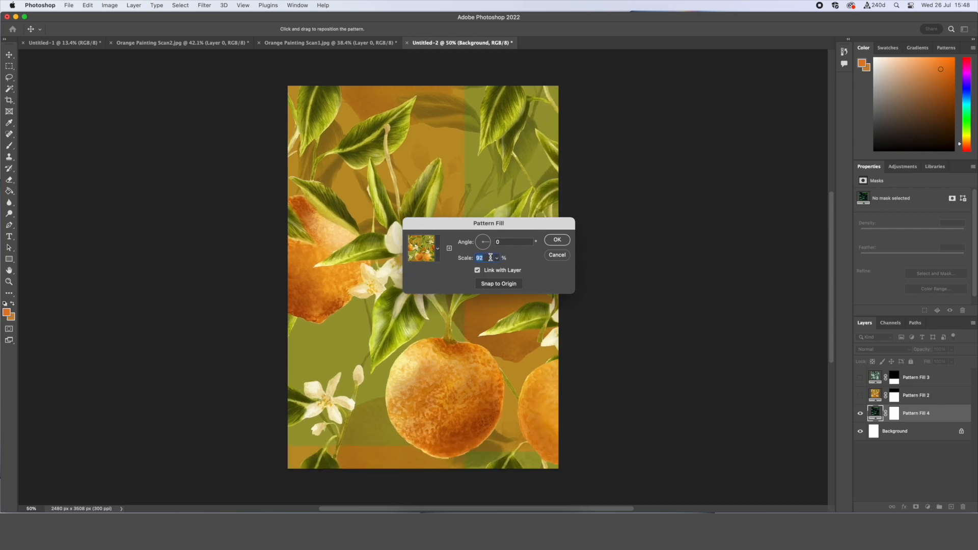
key(Down)
key(Down)
key(Down)
key(Down)
key(Down)
key(Down)
key(Down)
key(Down)
key(Down)
key(Down)
key(Down)
key(Down)
key(Down)
key(Down)
key(Down)
key(Down)
key(Down)
key(Down)
key(Down)
key(Down)
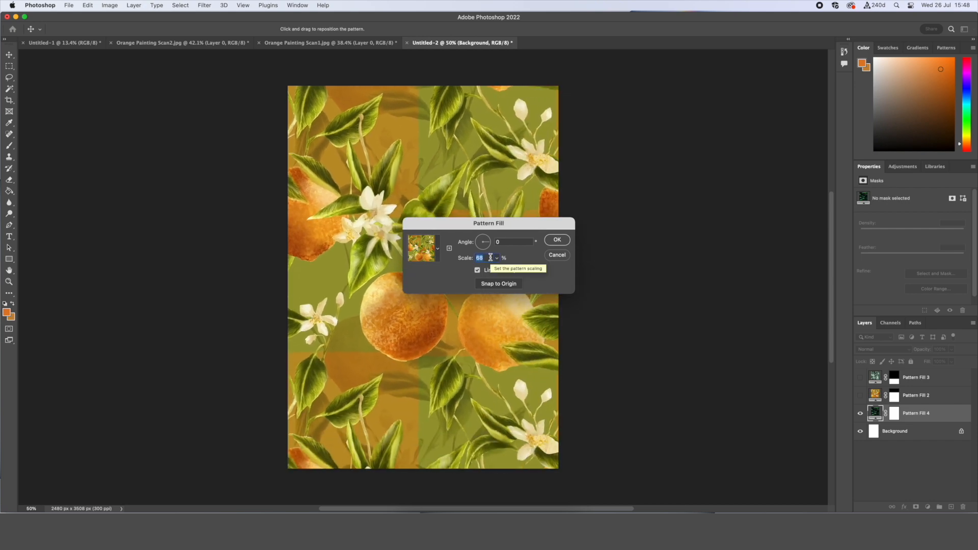
key(Down)
key(Down)
key(Down)
key(Down)
key(Down)
key(Down)
key(Down)
key(Down)
key(Down)
key(Down)
key(Down)
key(Down)
key(Down)
key(Down)
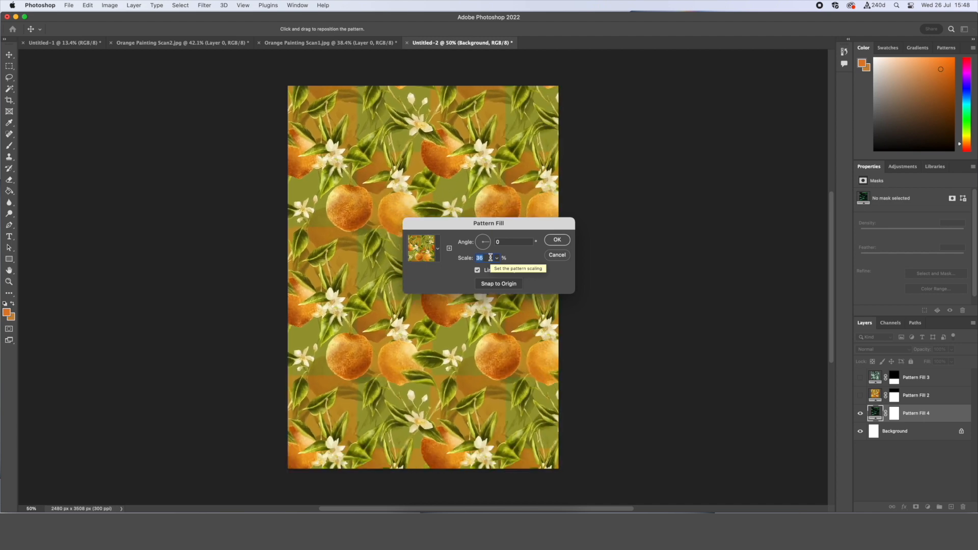
drag(420, 159, 432, 131)
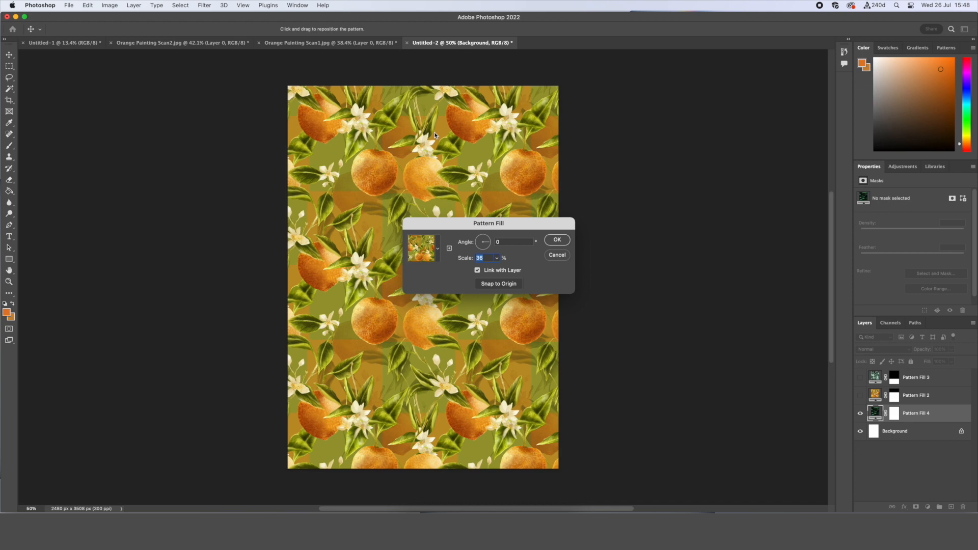
click(556, 240)
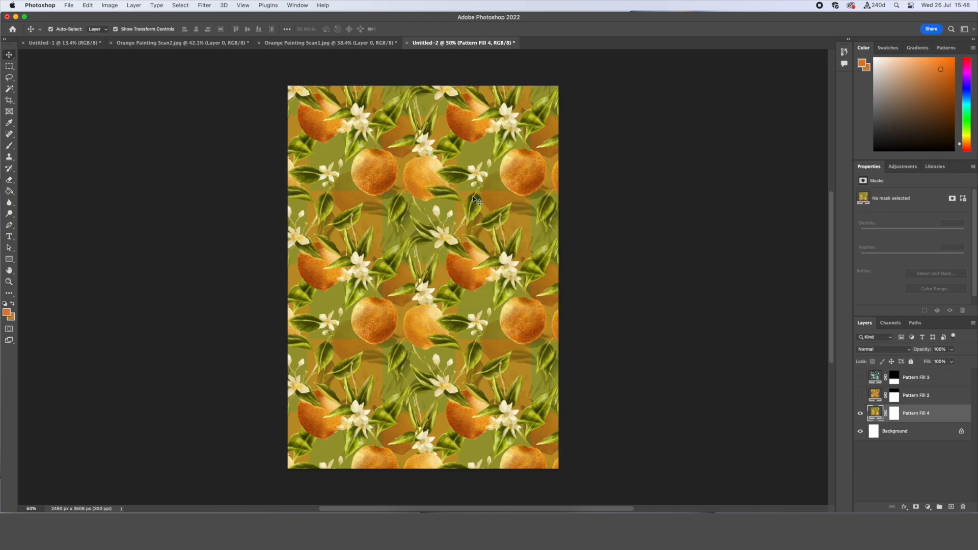
Show the hidden Pattern Fill 2 and Pattern Fill 3 layers to display all three colourways together.
click(861, 395)
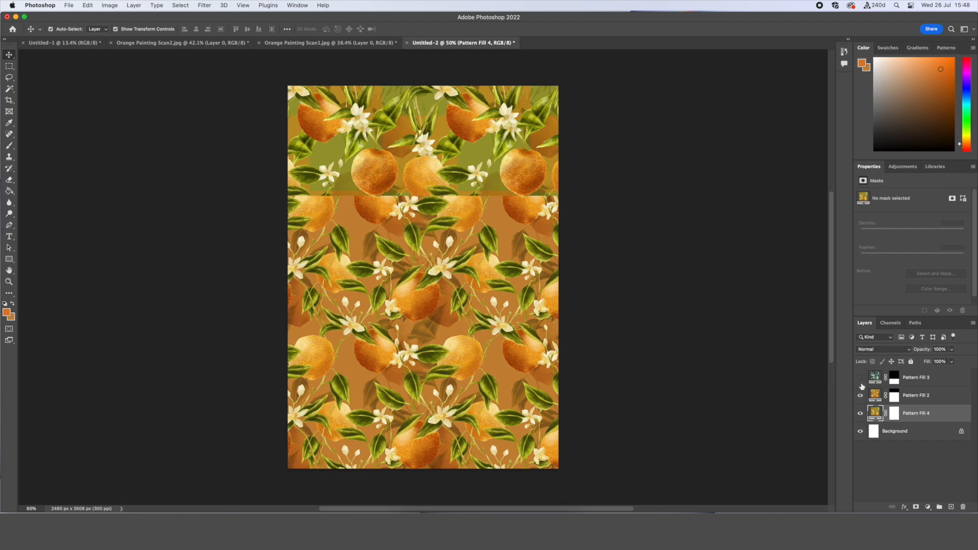
click(860, 378)
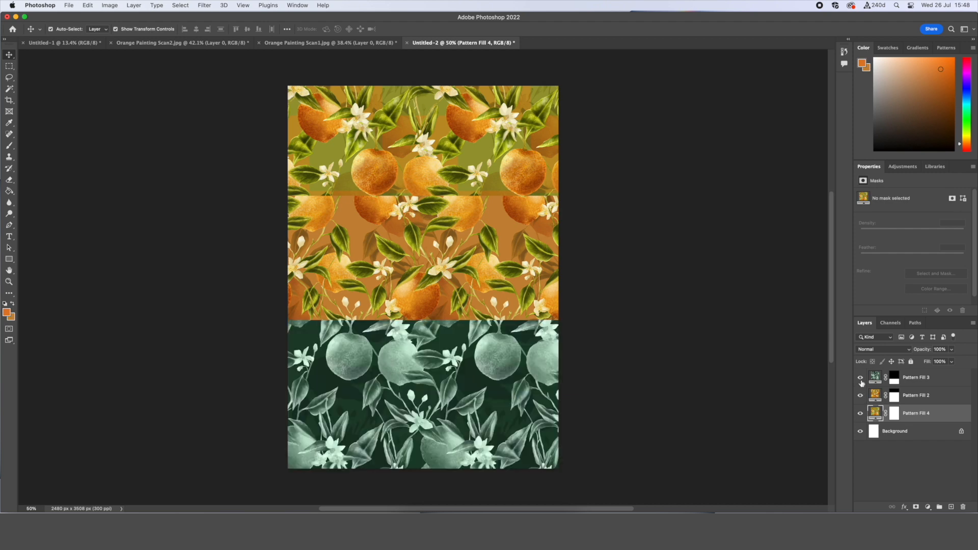